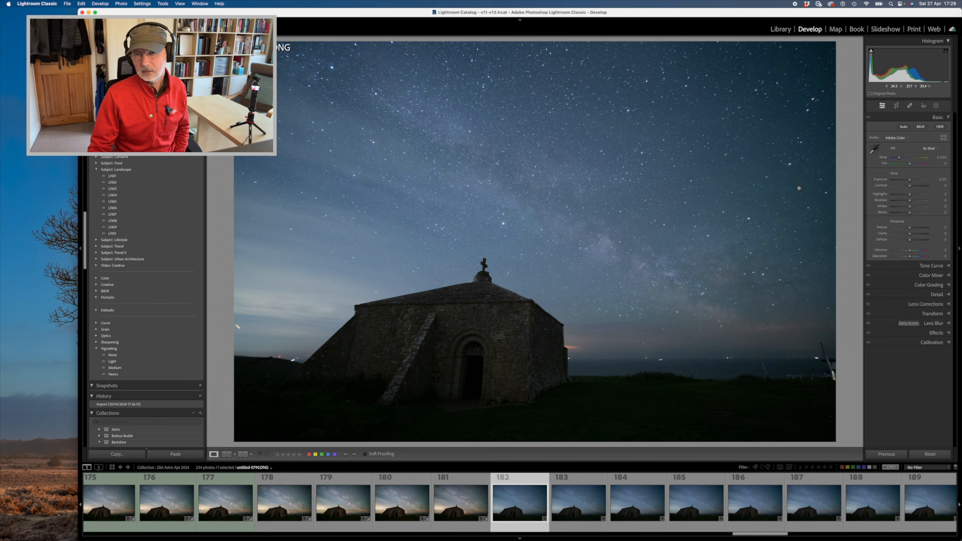
Step: Raise the photo's exposure to +0.75 and contrast to +34, comparing the result with the unedited version
click(910, 181)
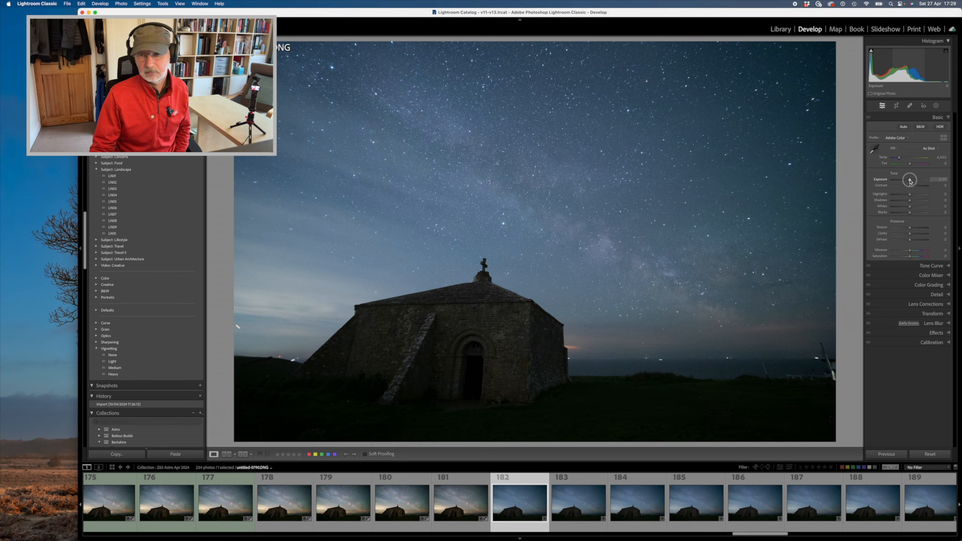
drag(910, 181, 913, 181)
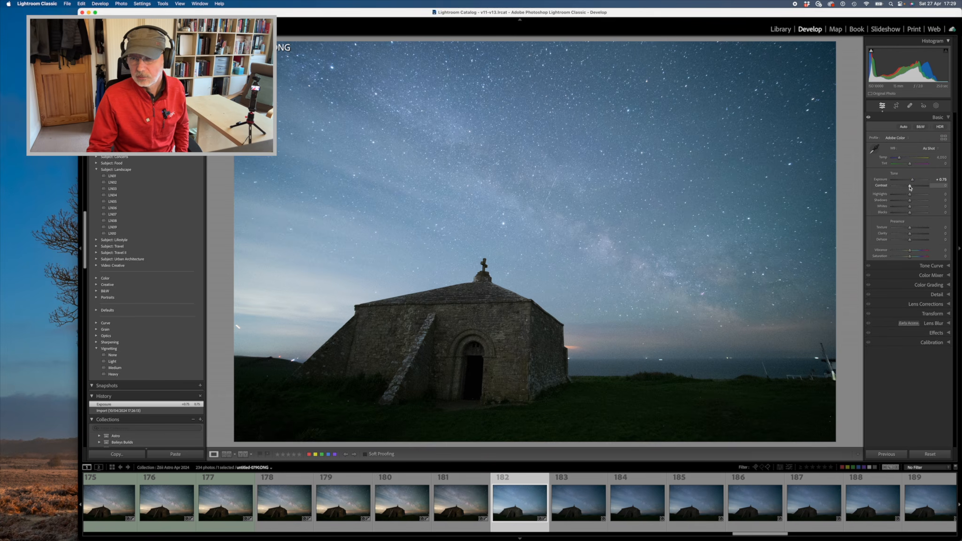
drag(910, 187, 915, 188)
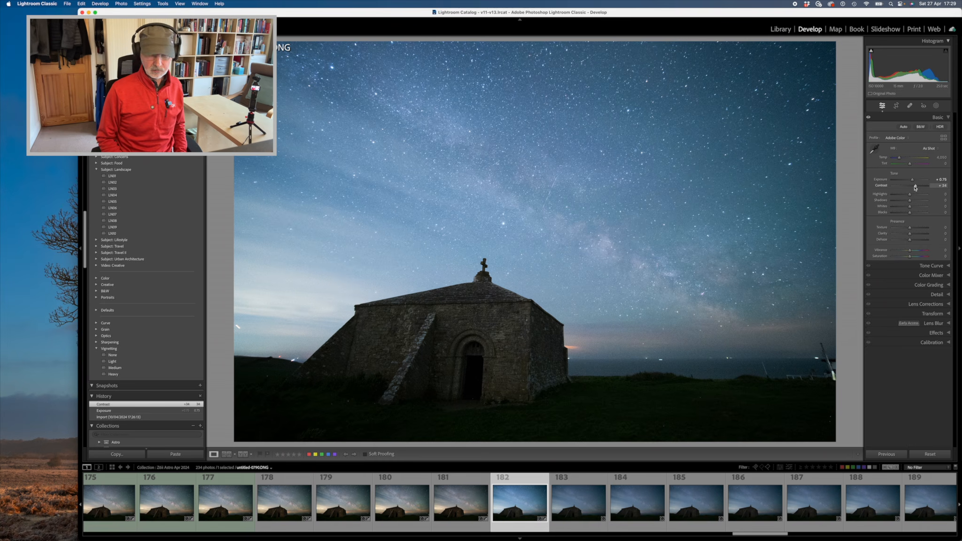
key(backslash)
key(backslash)
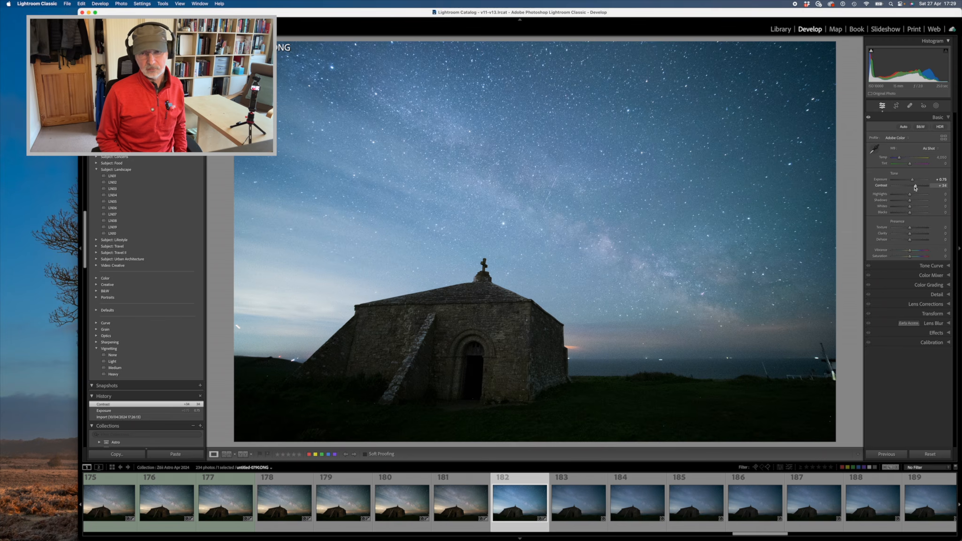
key(backslash)
key(backslash)
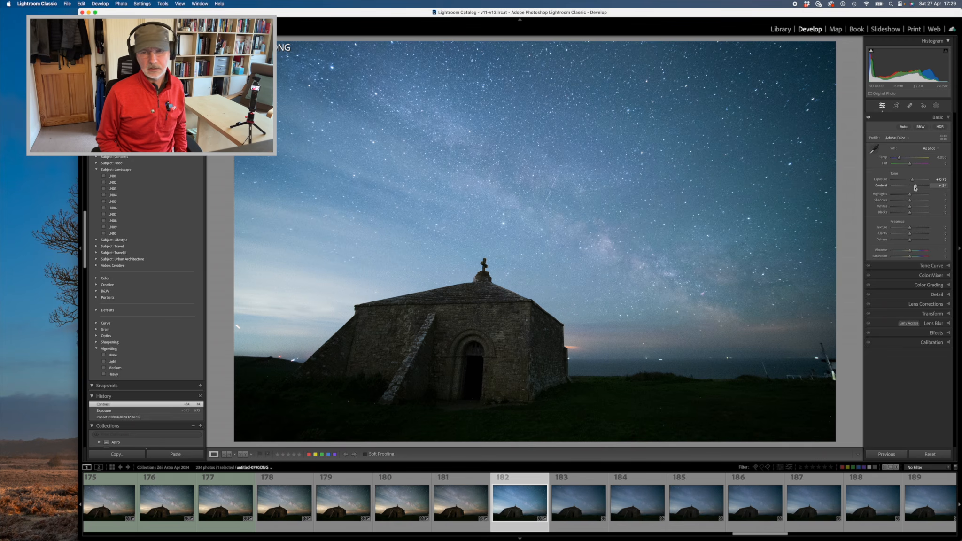
key(backslash)
key(backslash)
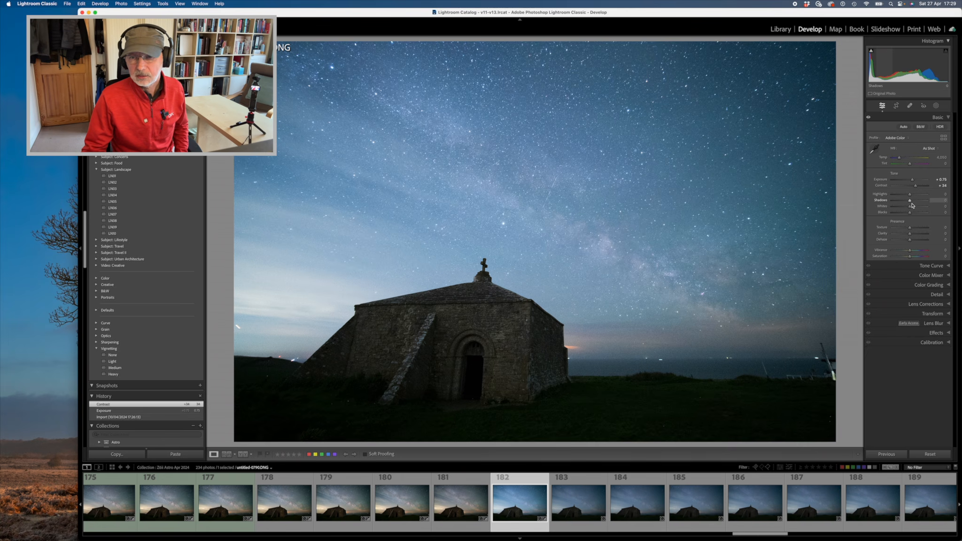
Step: Raise the photo's whites to about +39 and lower its highlights to −44
drag(911, 208, 918, 208)
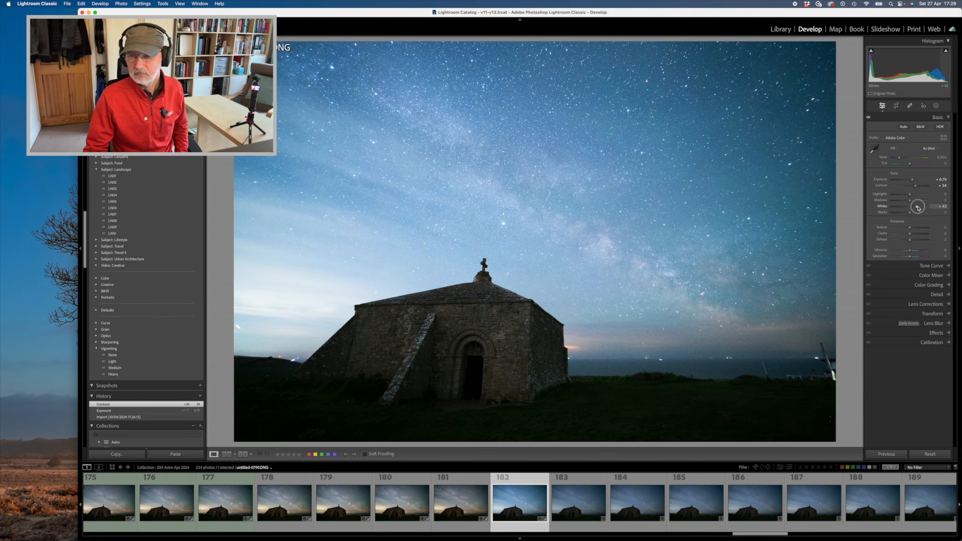
drag(918, 208, 903, 199)
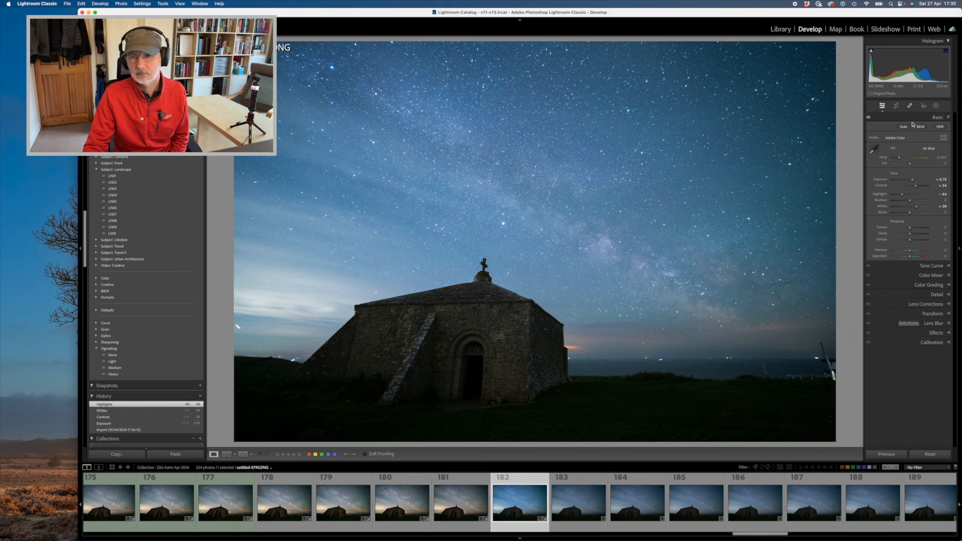
Step: Warm the white balance with tint at −1, and add Clarity of +23 and Dehaze of +19
drag(900, 160, 910, 167)
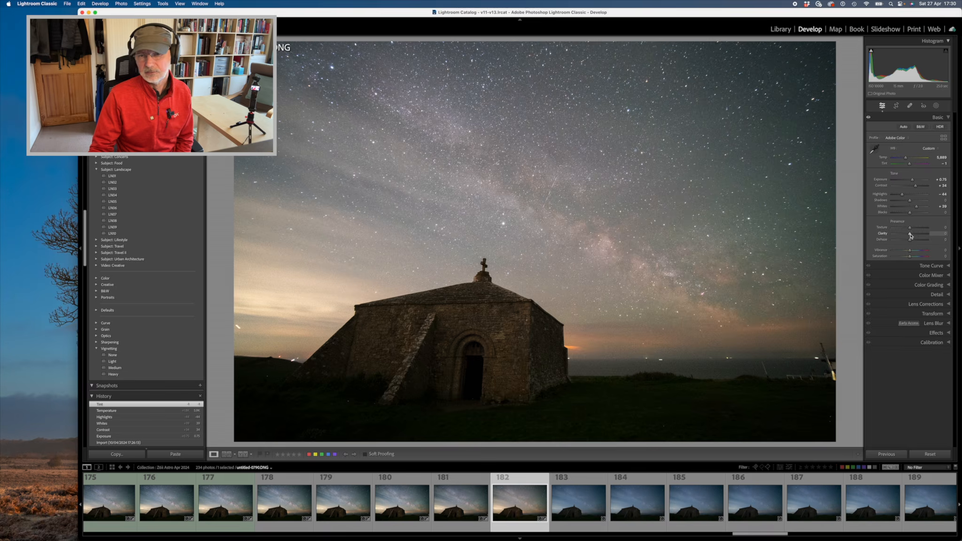
drag(911, 236, 915, 236)
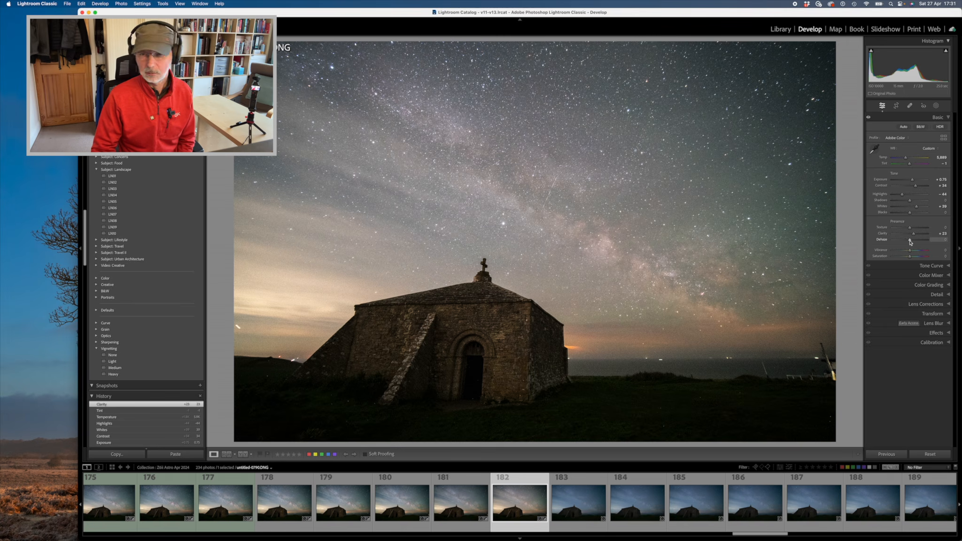
drag(910, 242, 913, 242)
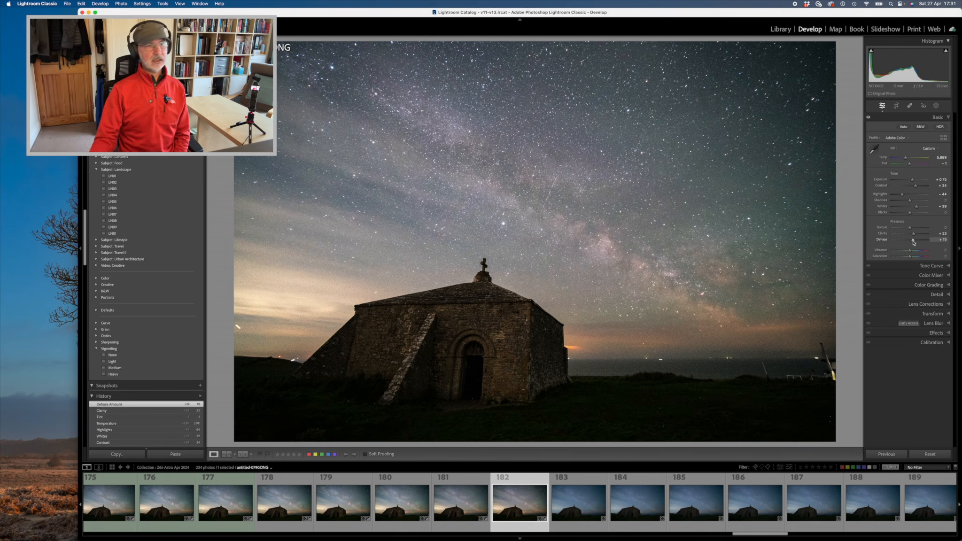
Step: Refine the white balance by setting the tint to +1 and the temperature to 6,035
click(909, 165)
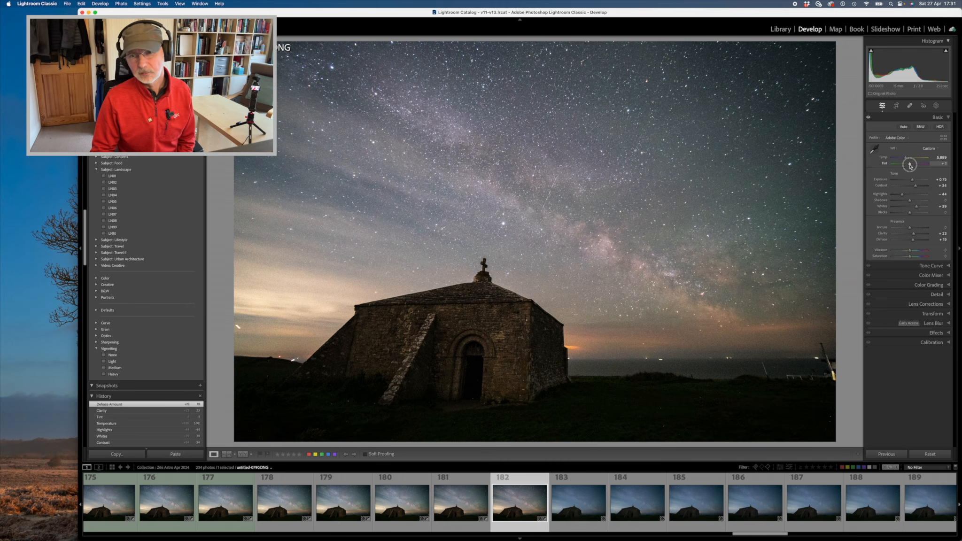
drag(910, 166, 910, 164)
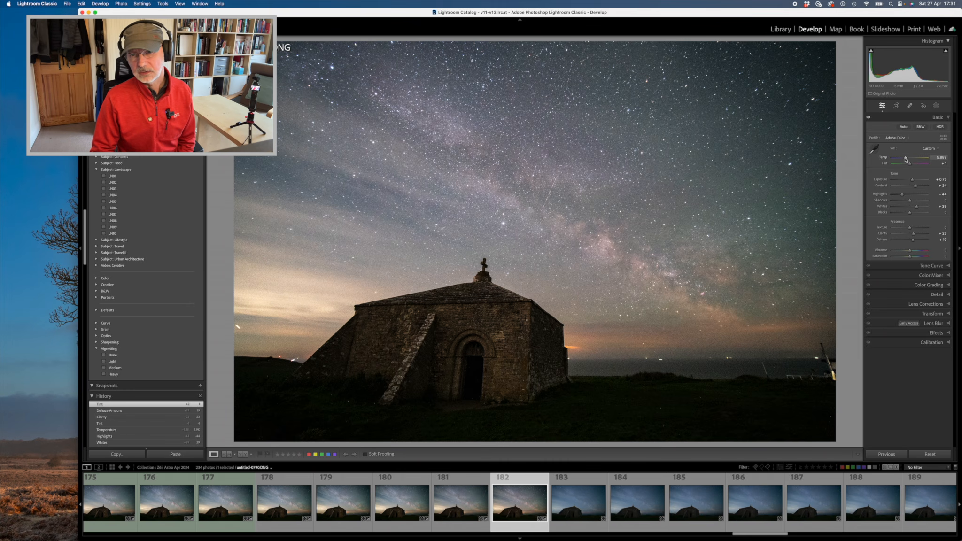
click(910, 159)
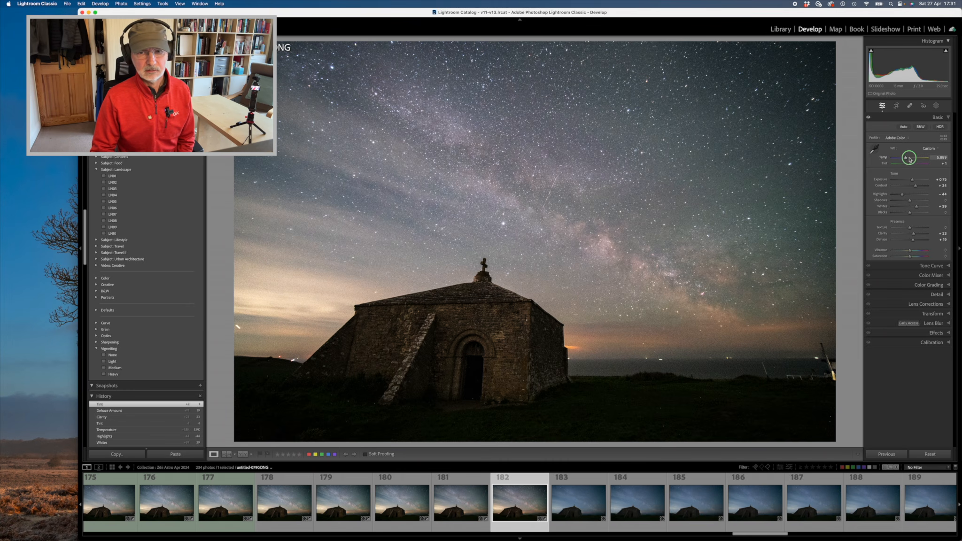
drag(909, 159, 906, 159)
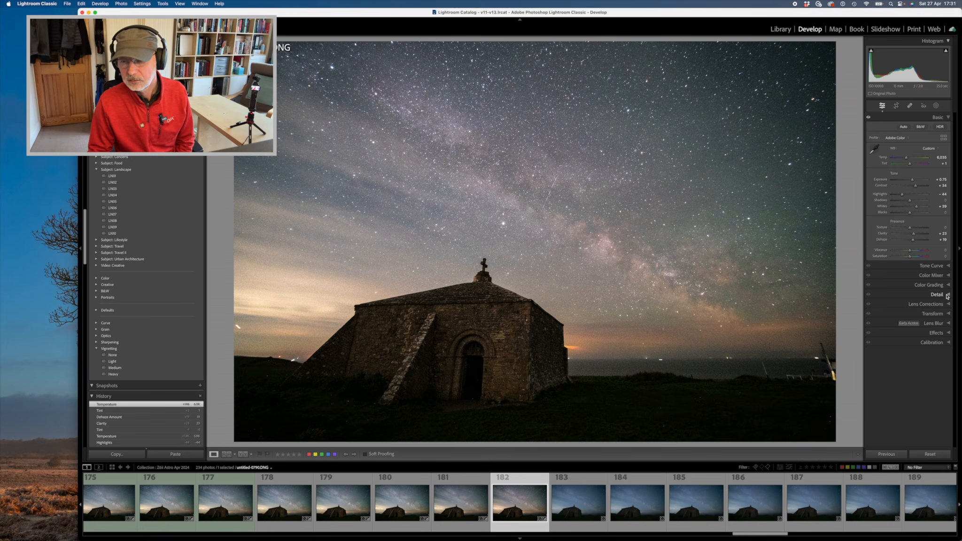
Step: Shape the tone curve with darks lowered to about −28 and lights raised to about +13, and compare with the original
click(947, 266)
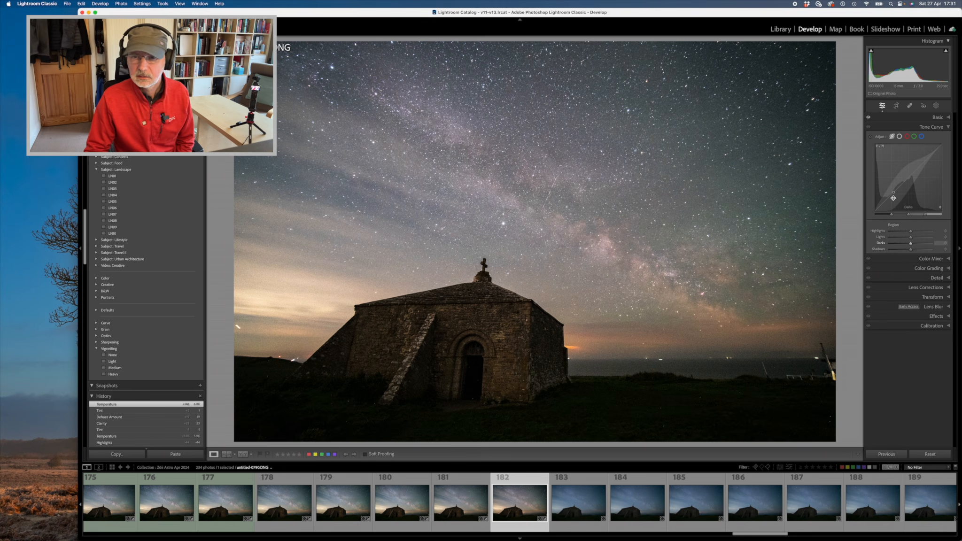
drag(894, 197, 893, 195)
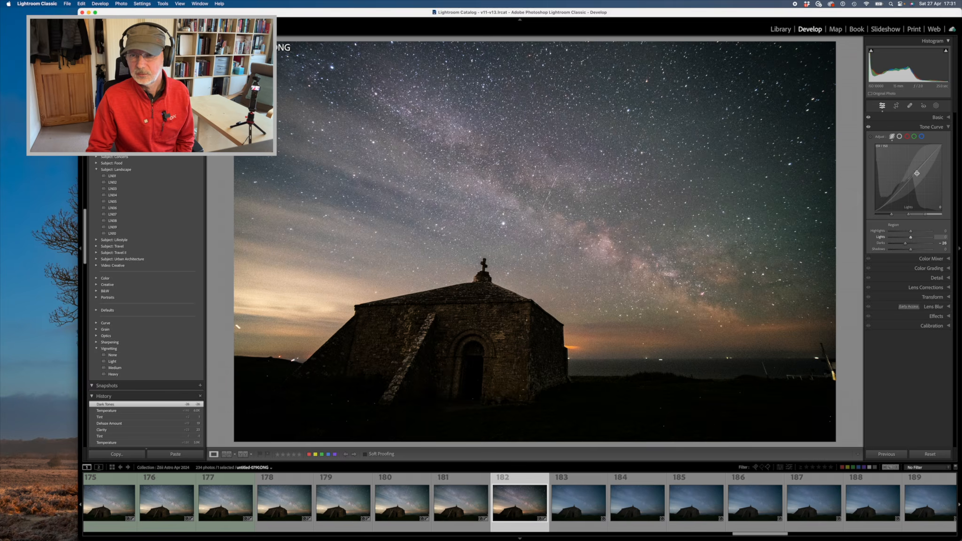
drag(922, 166, 920, 163)
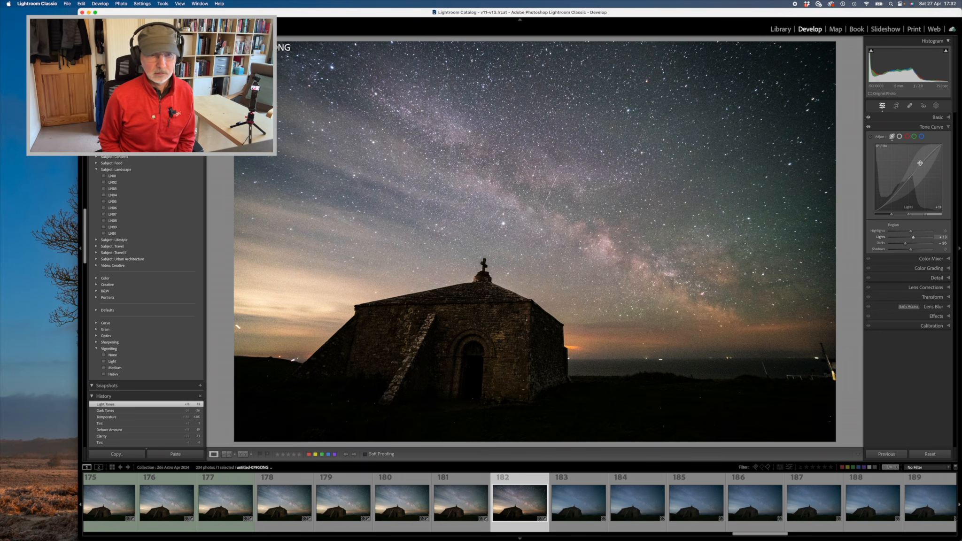
key(backslash)
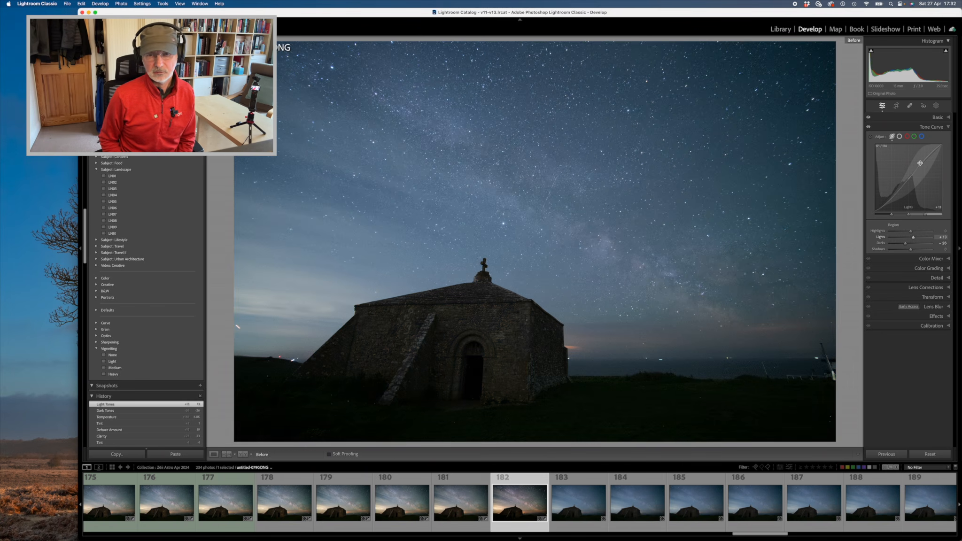
key(backslash)
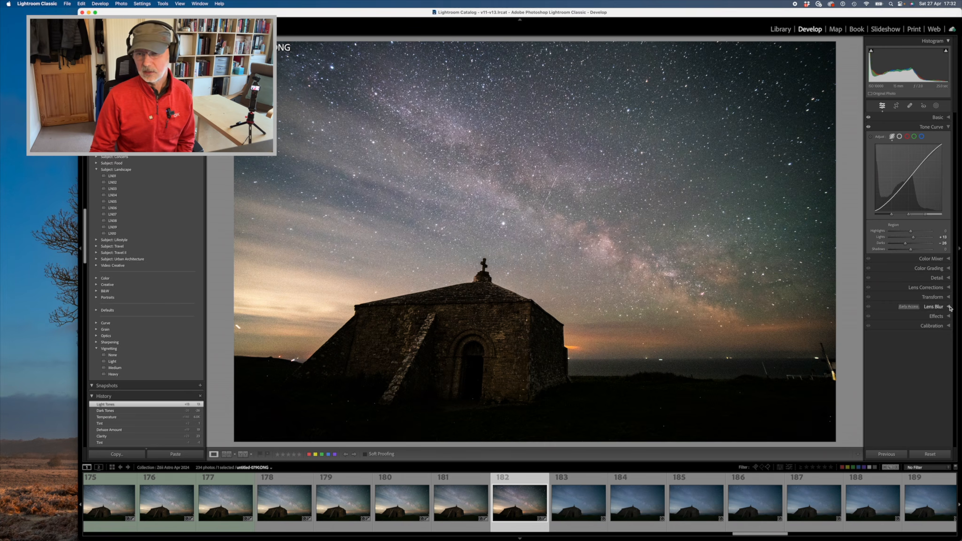
Step: Apply AI Denoise at an amount of 54 with Create Stack enabled, comparing the preview with and without enhancement
click(938, 278)
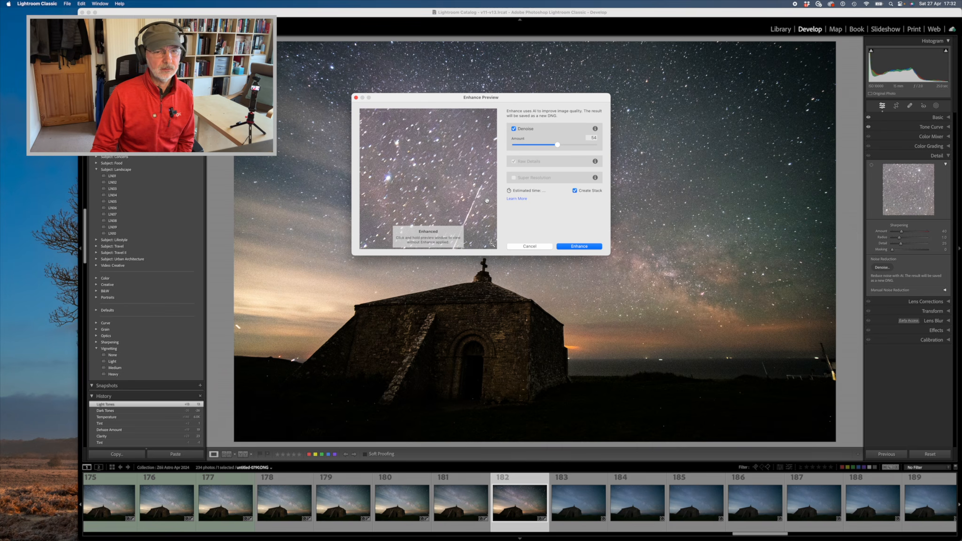
click(476, 174)
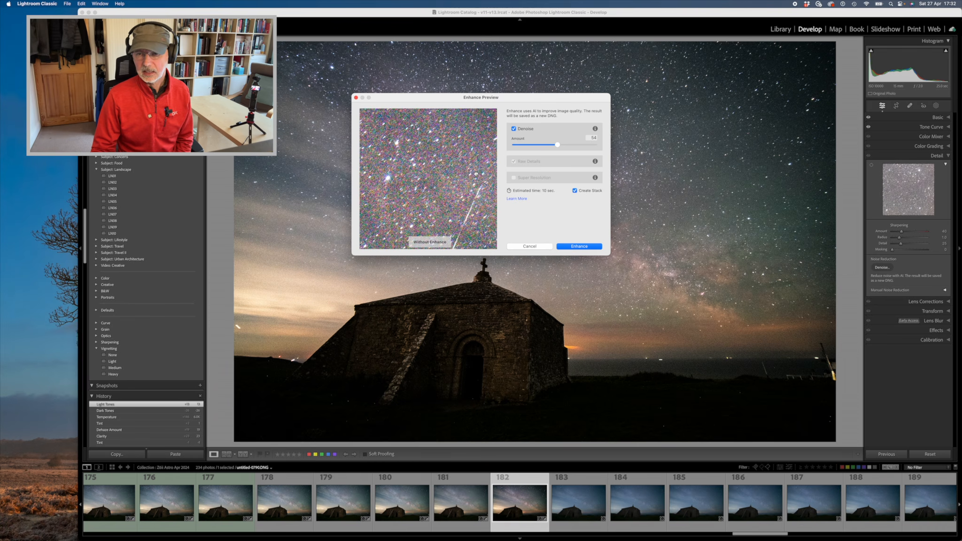
drag(476, 174, 476, 174)
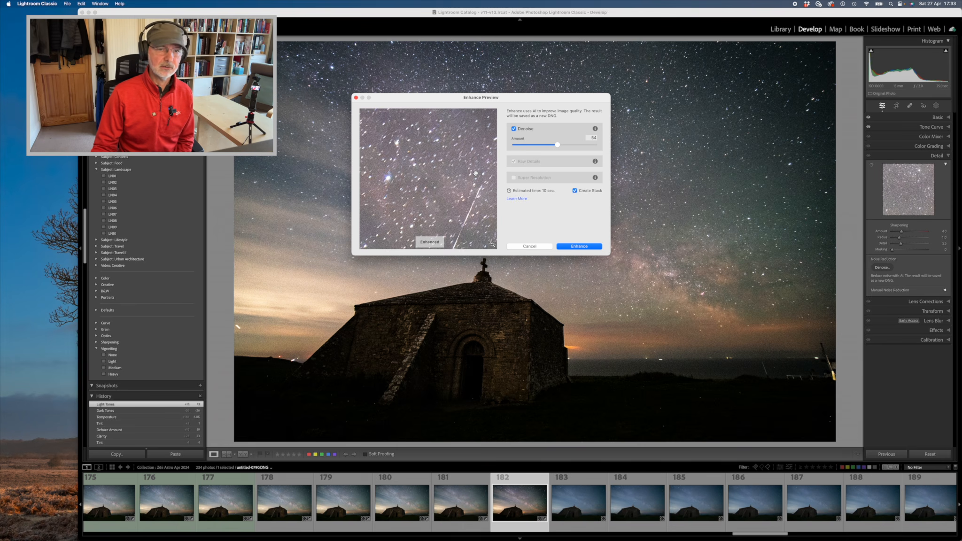
drag(475, 174, 476, 173)
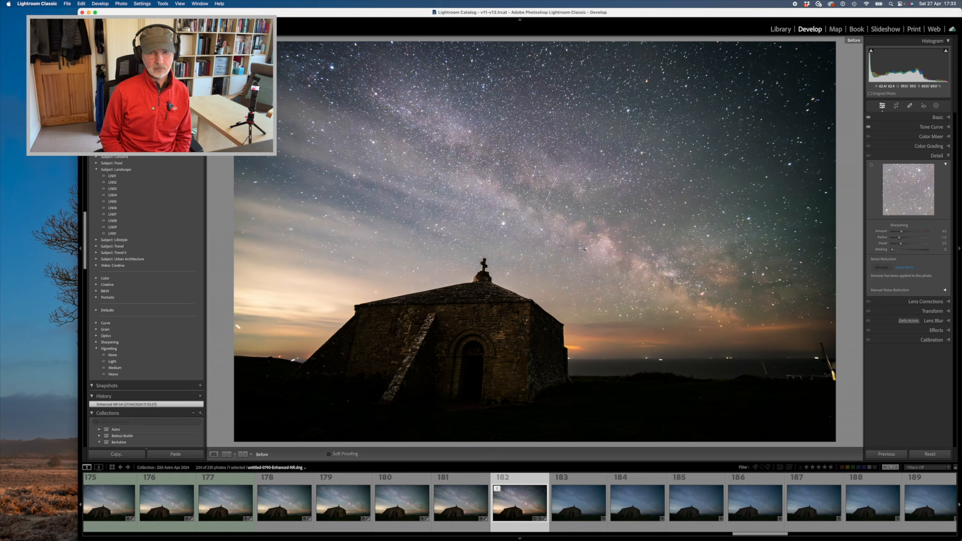
Step: Compare the denoised photo with its before view and with the neighbouring unedited frame 183
key(backslash)
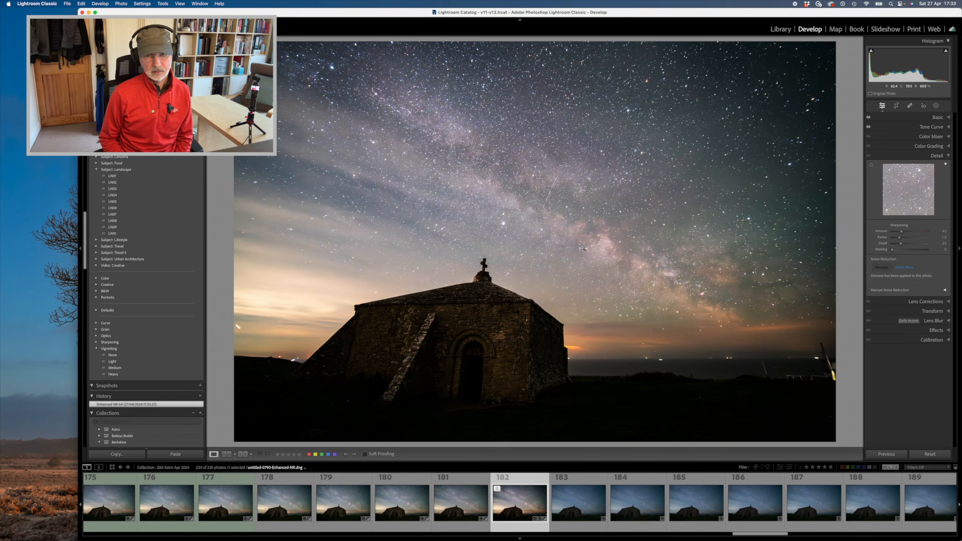
key(backslash)
key(backslash)
key(backslash)
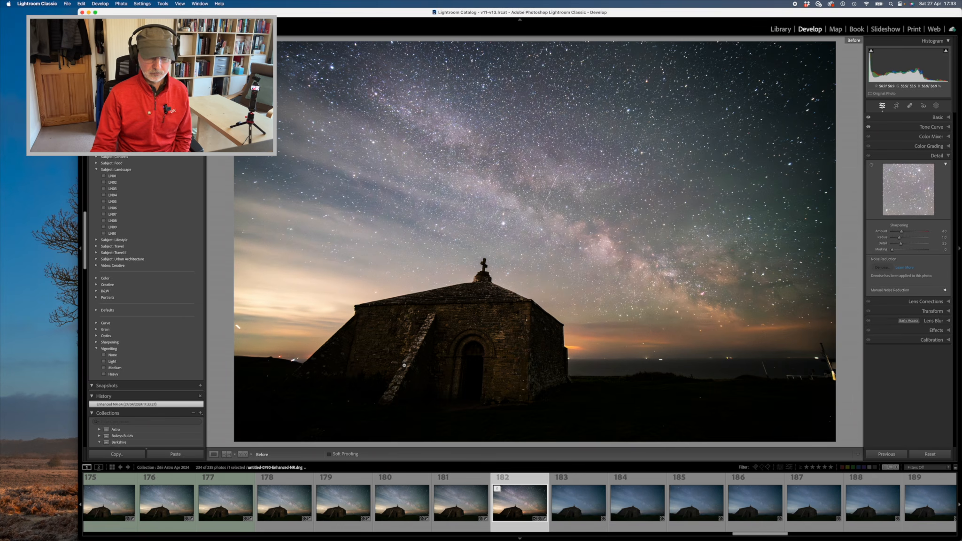
click(583, 482)
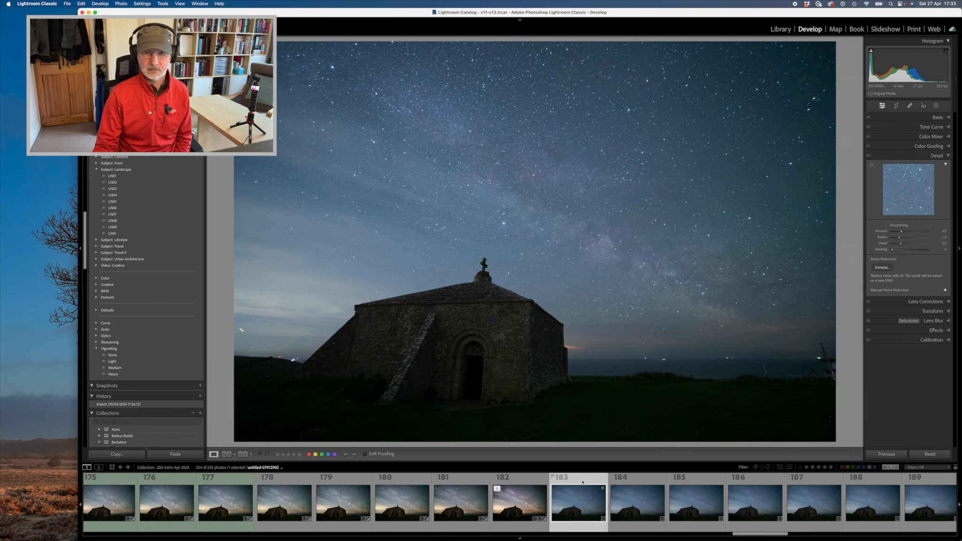
click(530, 482)
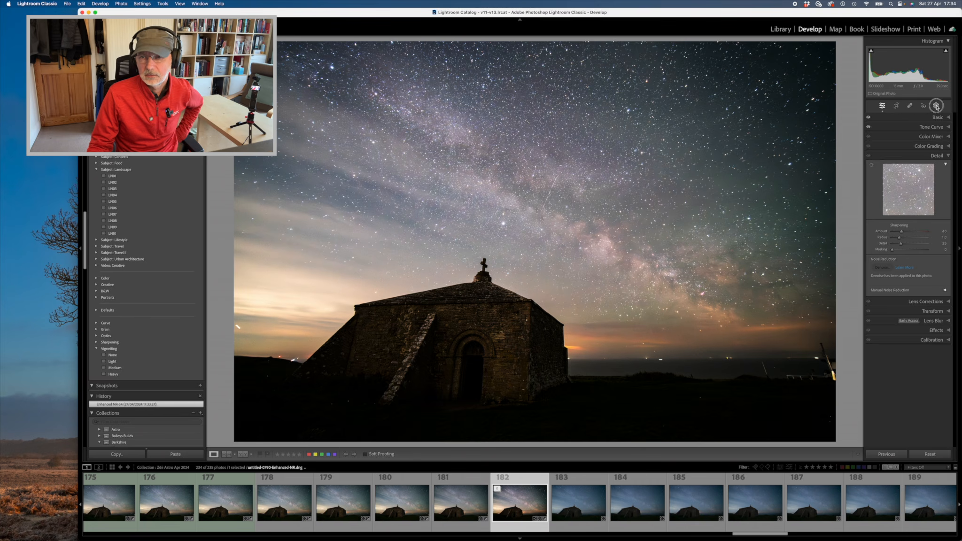
Step: Create a sky mask and subtract a second, inverted sky selection from it to clean up the foreground
click(936, 105)
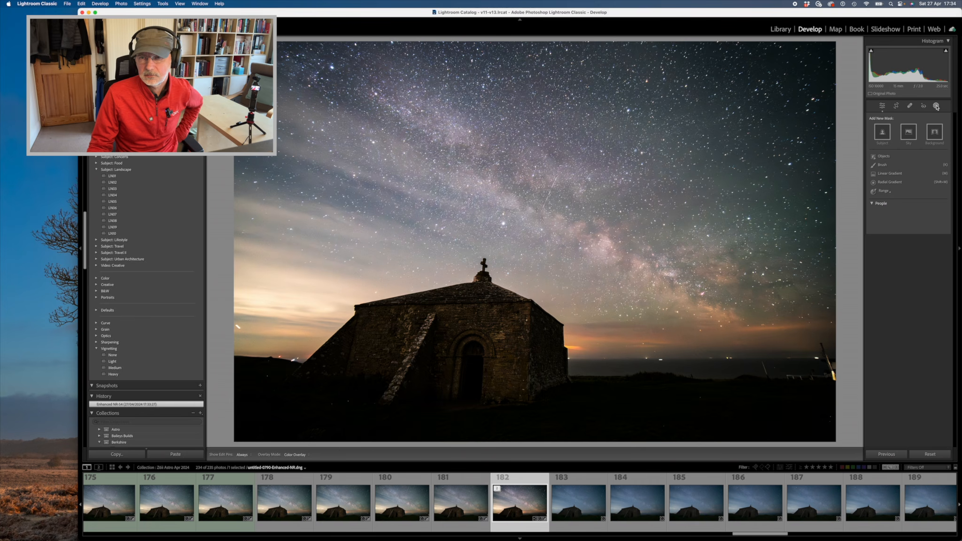
click(909, 136)
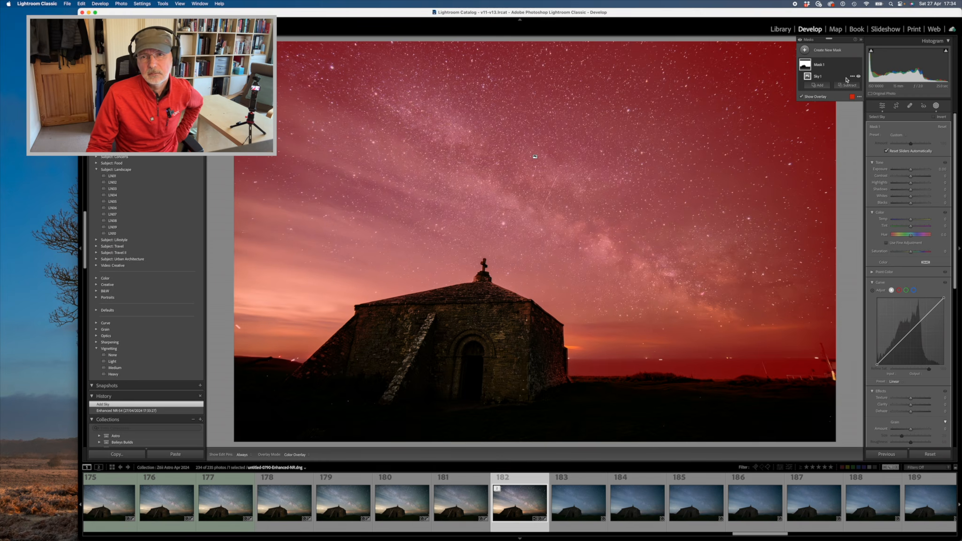
click(849, 86)
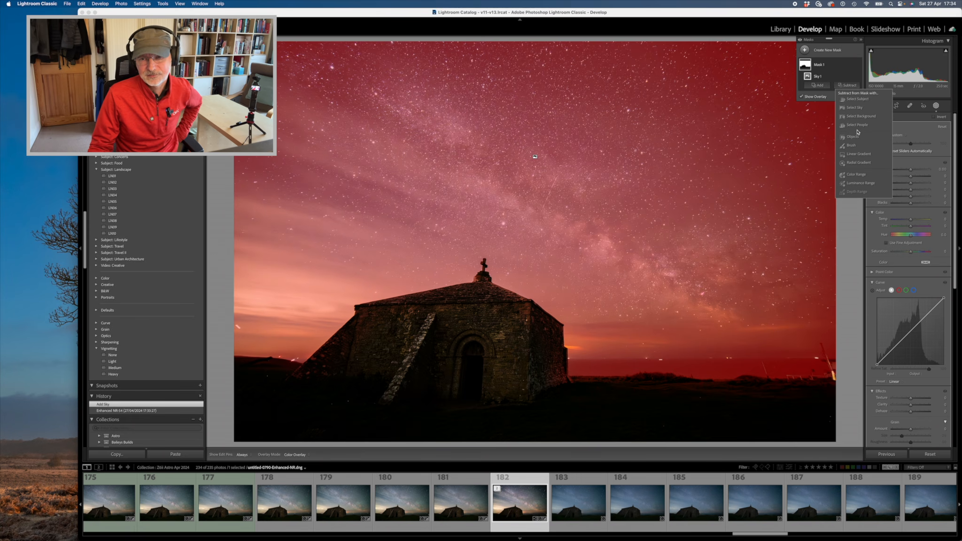
click(856, 107)
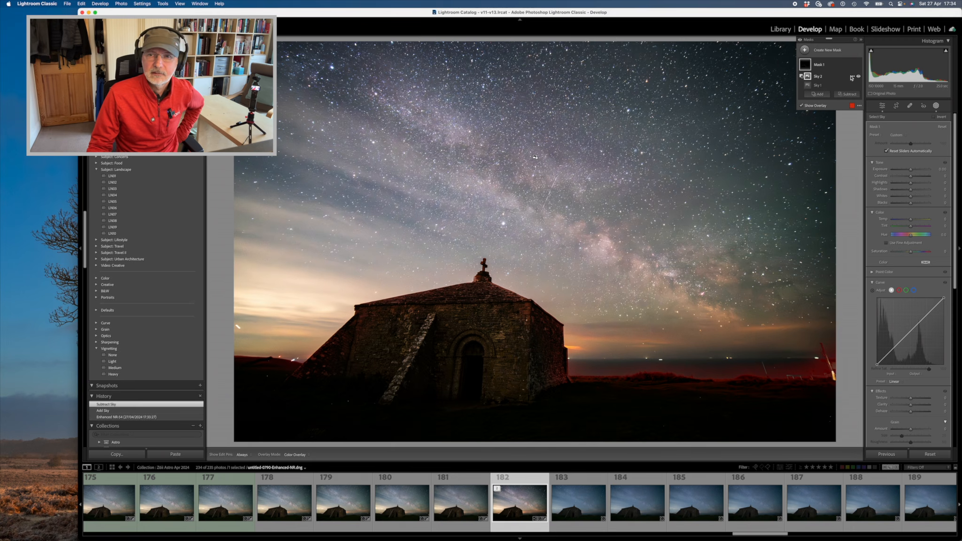
click(852, 77)
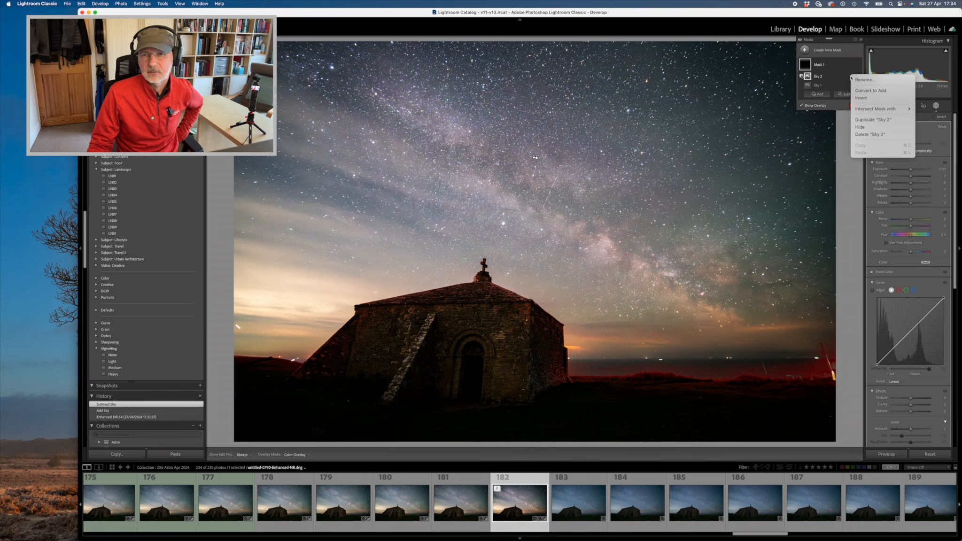
click(863, 98)
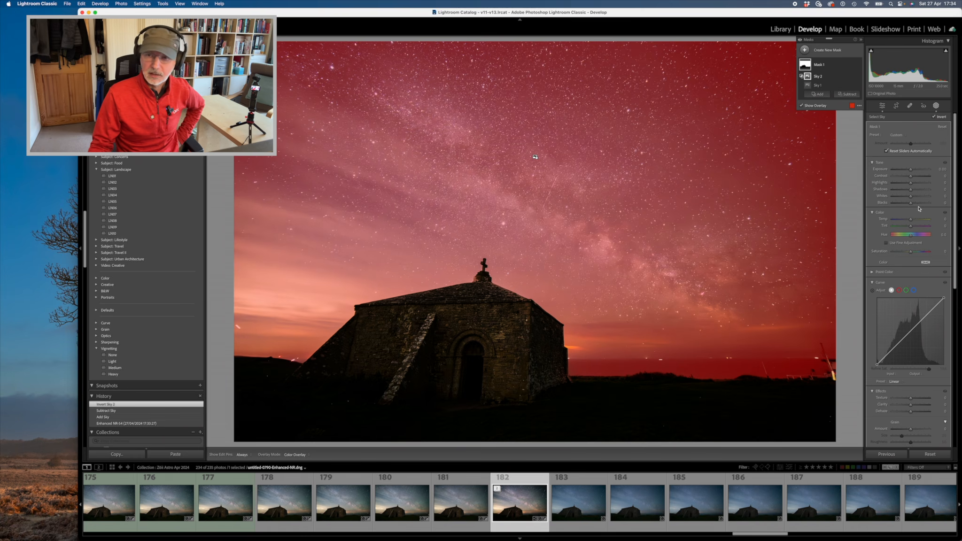
Step: Increase the contrast of the sky mask to about 41
click(911, 177)
drag(911, 178, 918, 177)
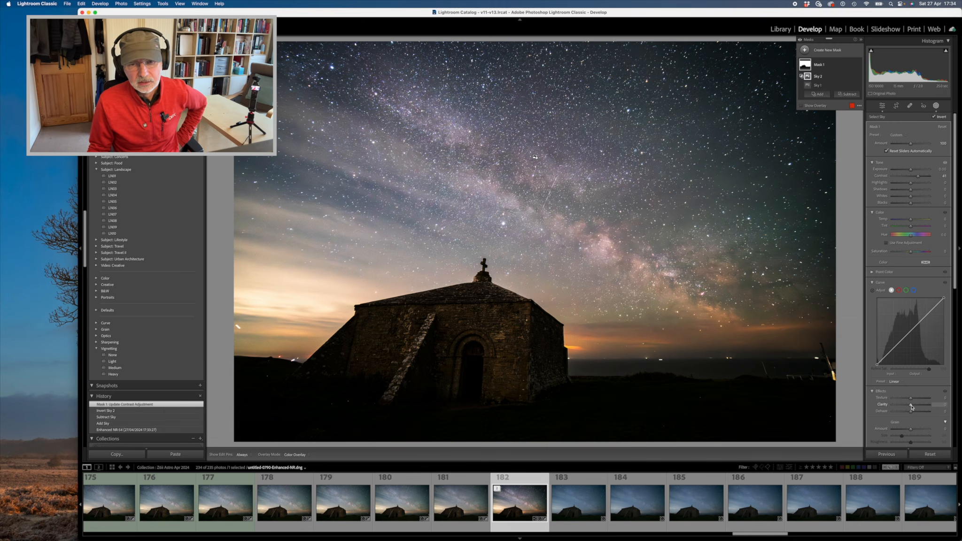
Step: Raise the sky mask's clarity to about 12 and intersect the mask with a diagonal linear gradient from the Milky Way down to the chapel
drag(912, 407, 914, 408)
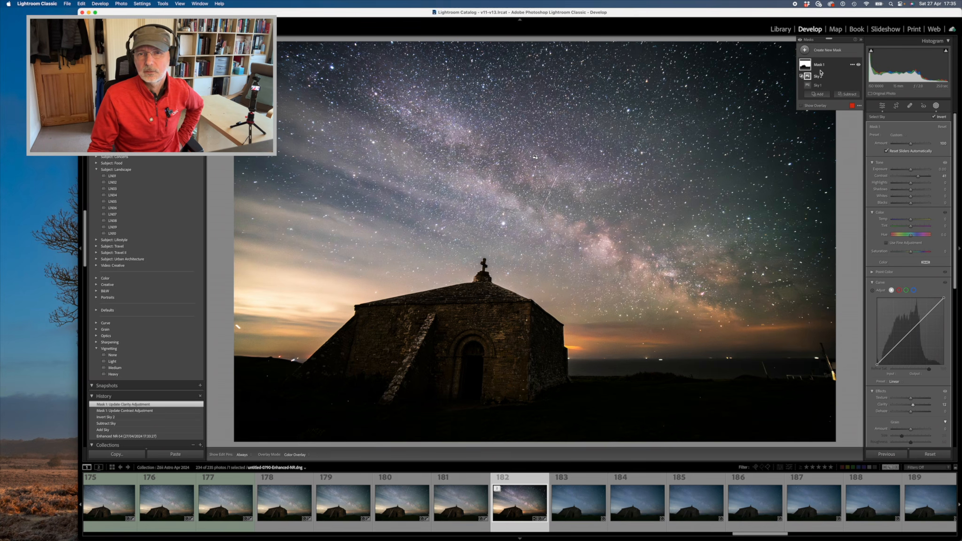
click(852, 66)
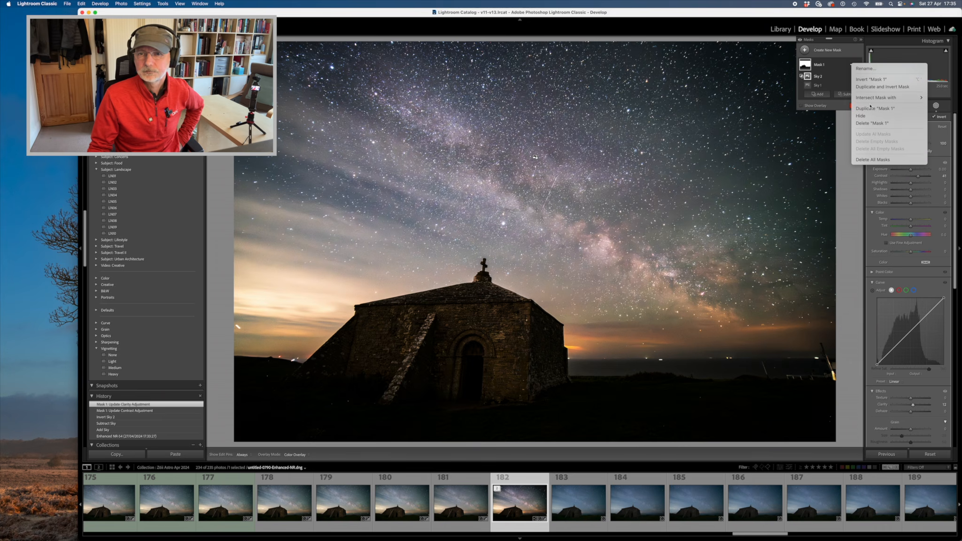
mouse_move(906, 99)
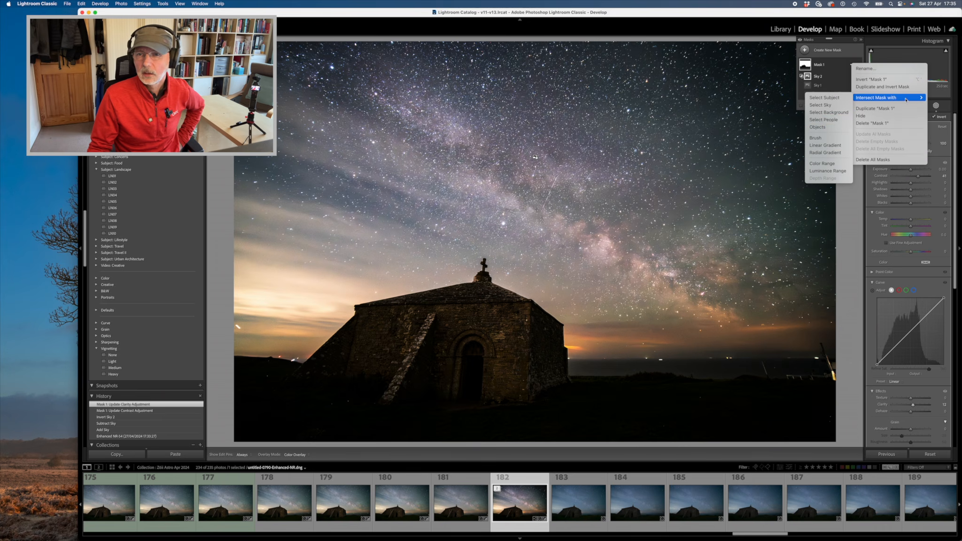
click(825, 145)
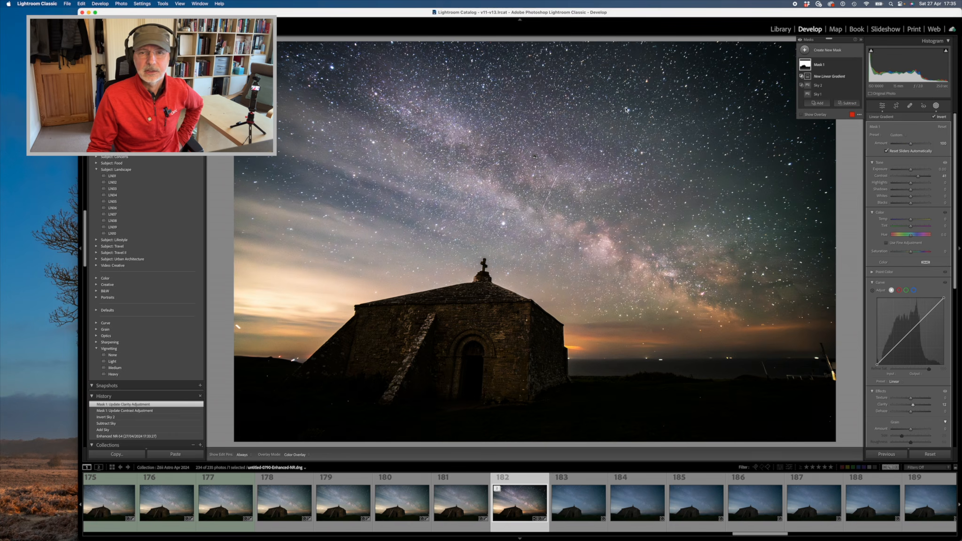
drag(588, 148, 470, 384)
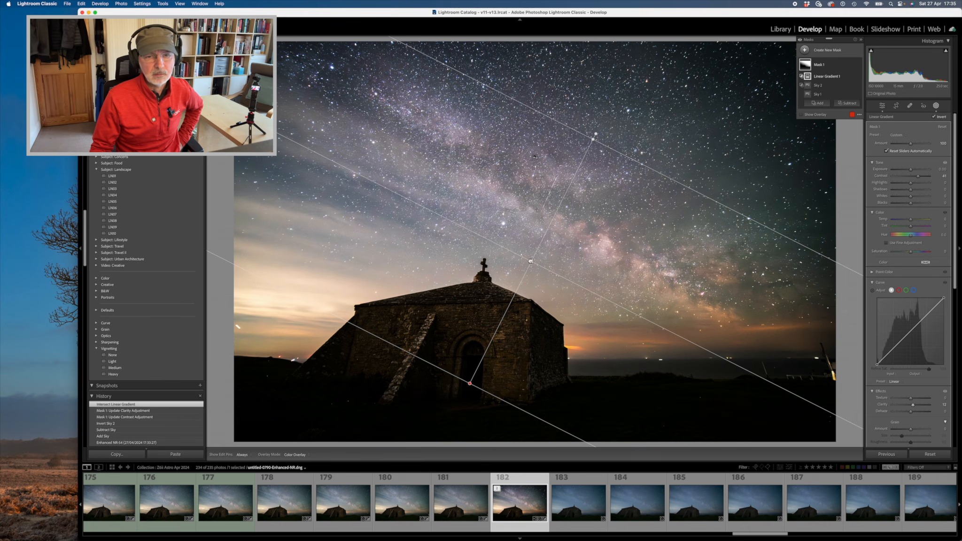
drag(531, 261, 508, 287)
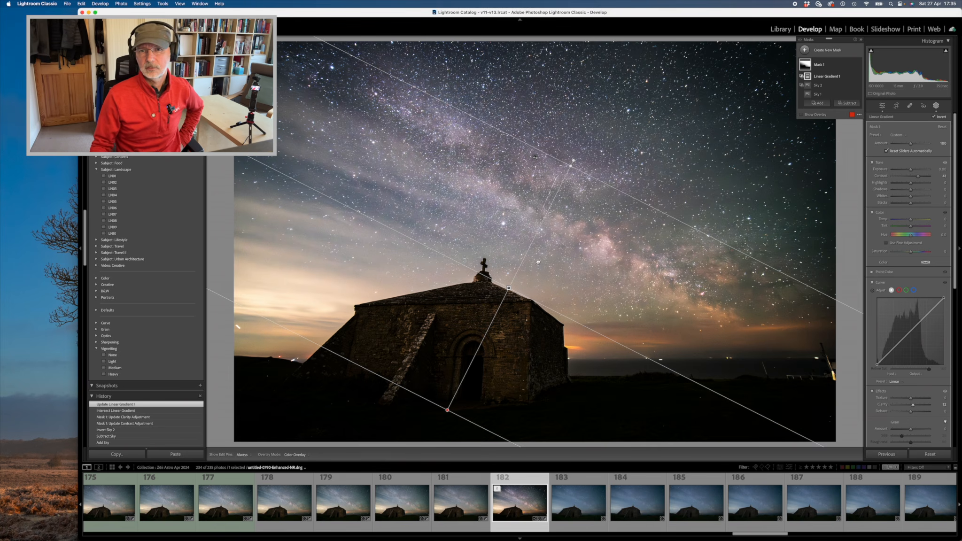
Step: Create a second sky mask and subtract an inverted sky selection from it to clean up its foreground
click(806, 50)
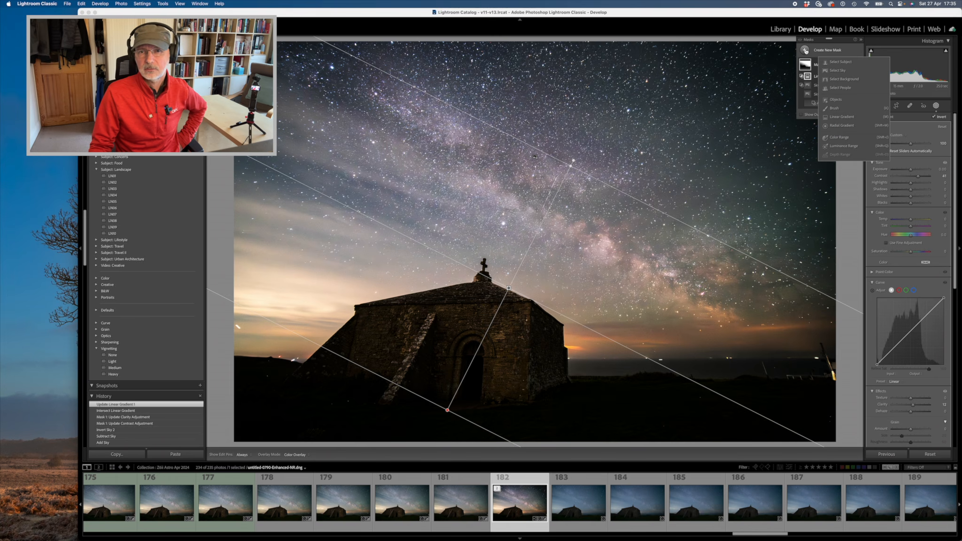
click(839, 71)
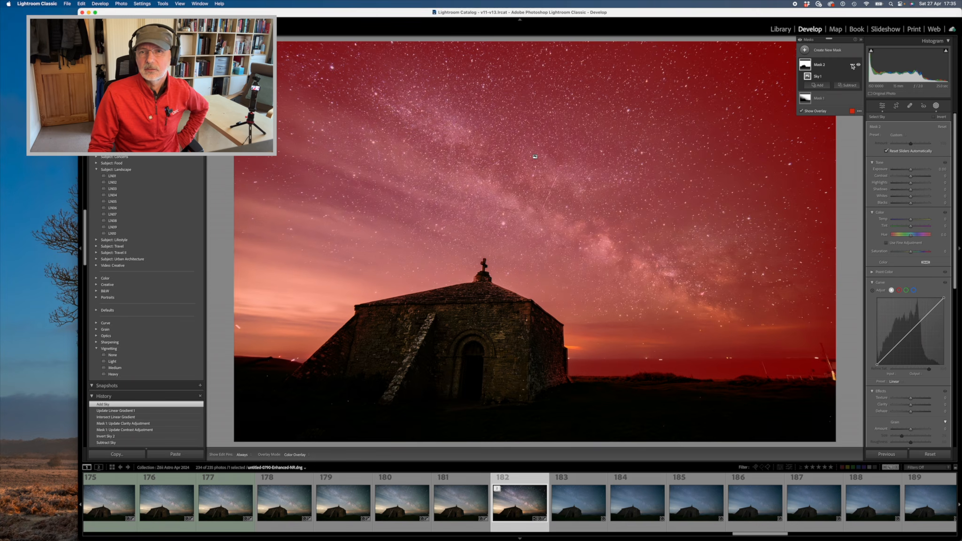
click(848, 86)
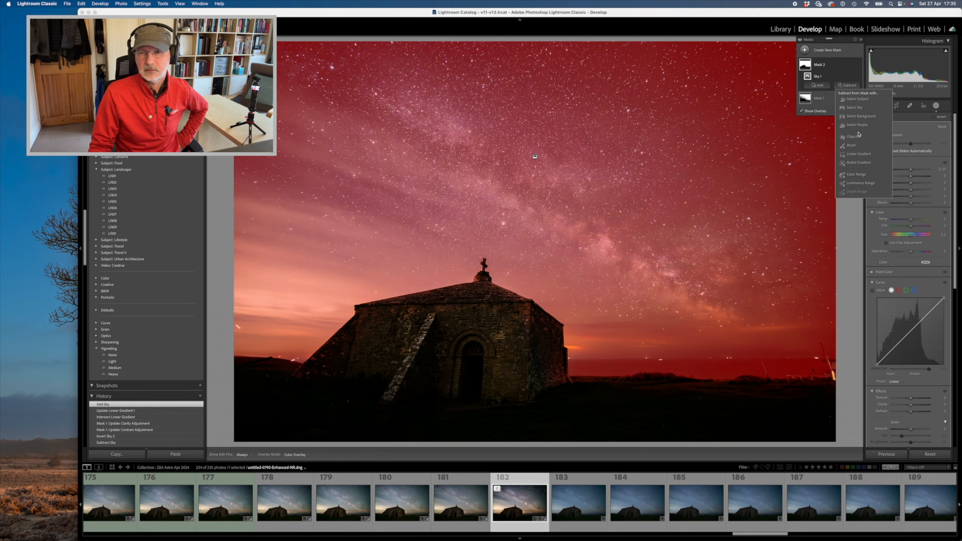
click(855, 108)
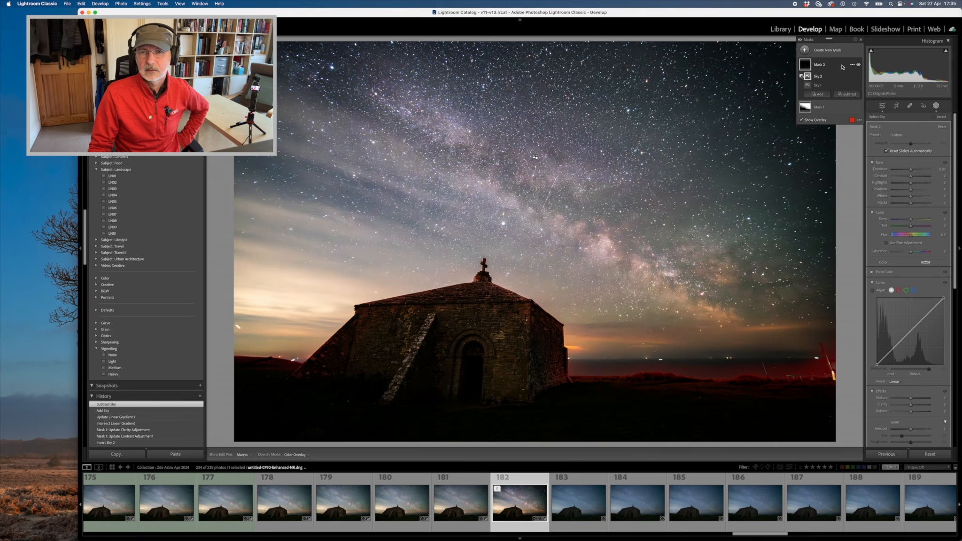
click(851, 76)
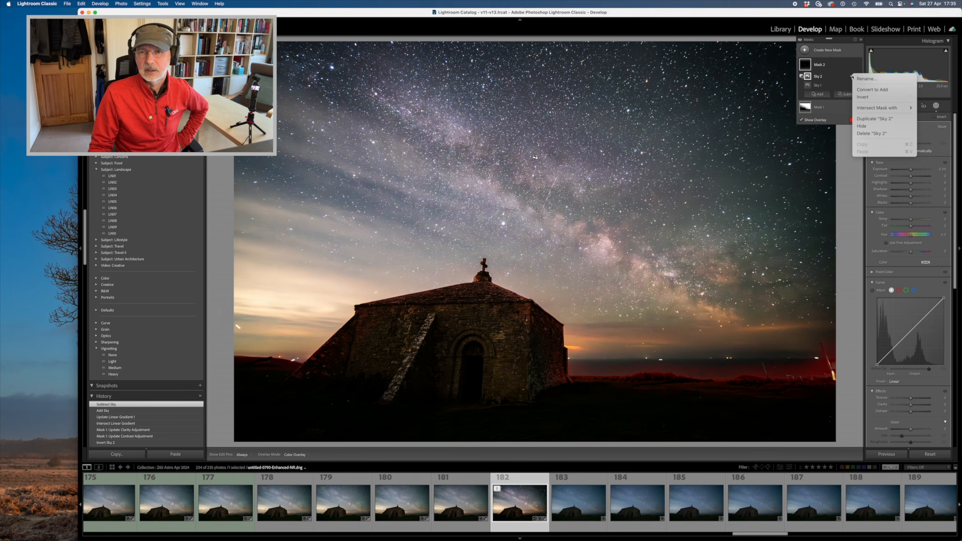
click(863, 98)
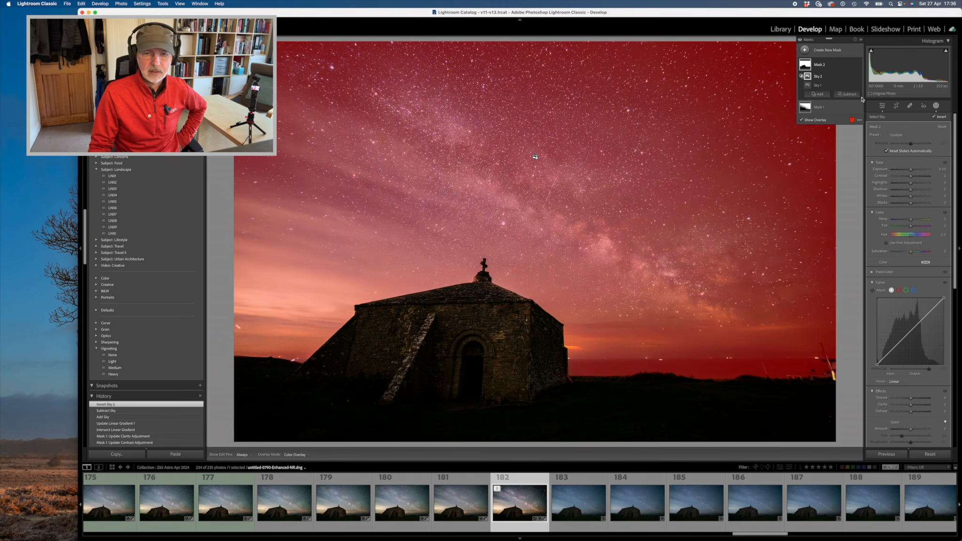
Step: Invert the second mask to cover the chapel and ground, and brighten it with exposure 0.57 and shadows 64
click(807, 65)
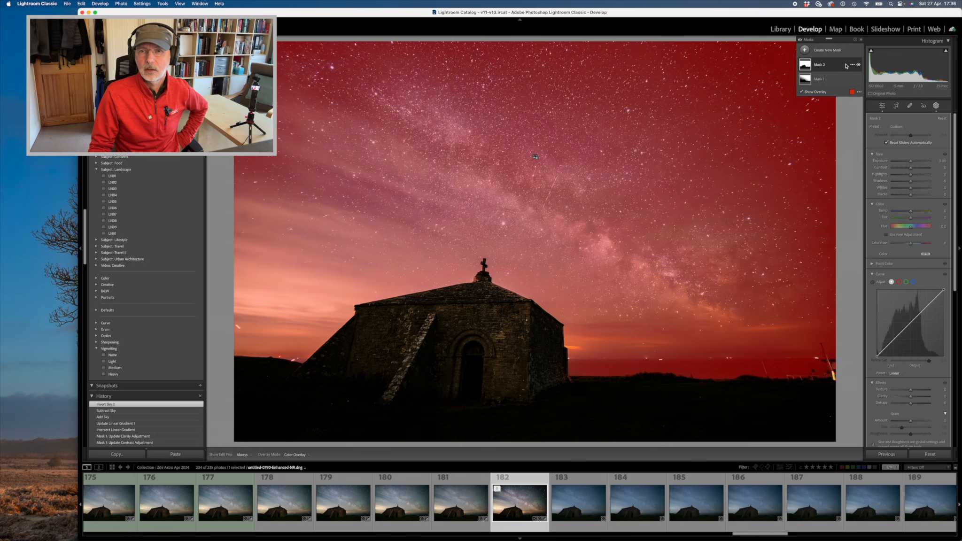
click(852, 65)
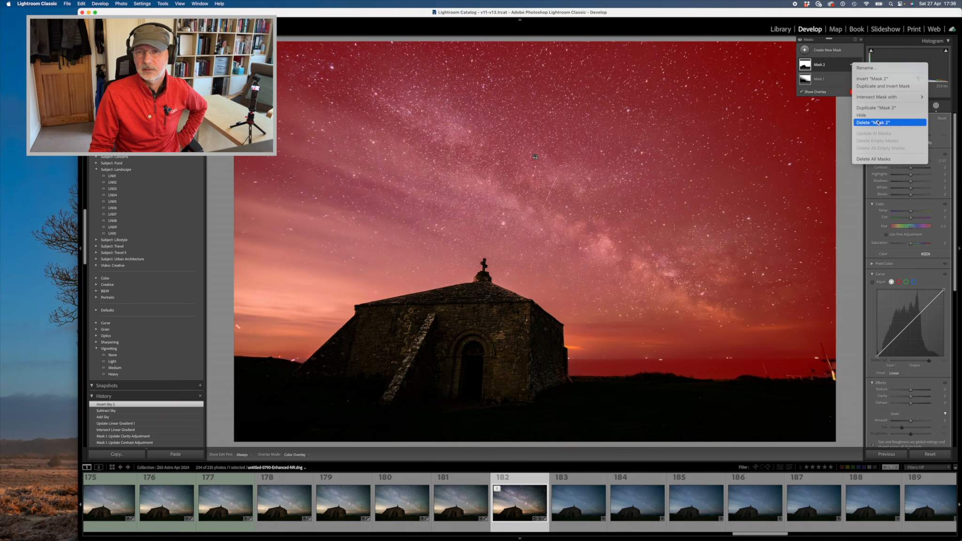
click(870, 80)
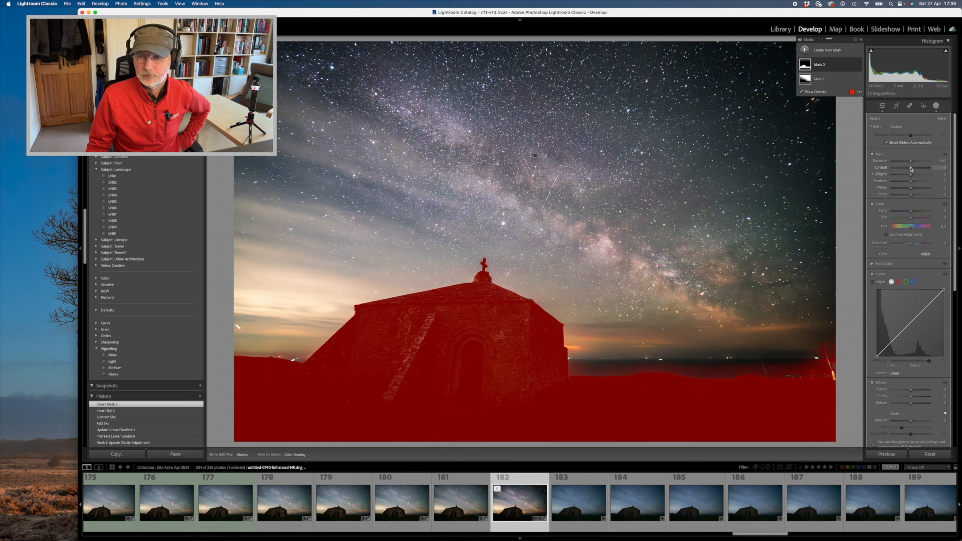
drag(912, 163, 922, 184)
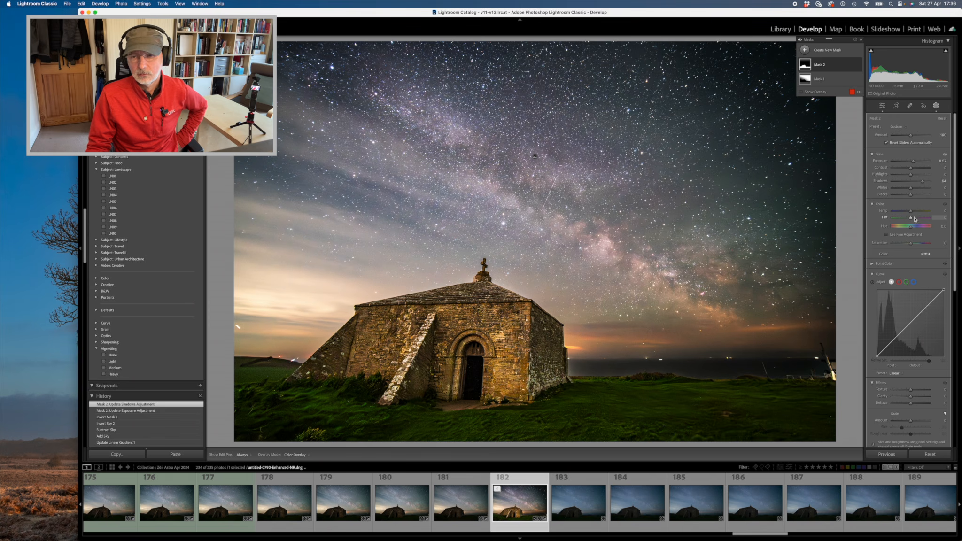
Step: Lower the foreground mask's saturation to about -43 and fine-tune its tones with highlights at -24, whites at about 24 and slightly lower blacks
scroll(932, 352, down, 6)
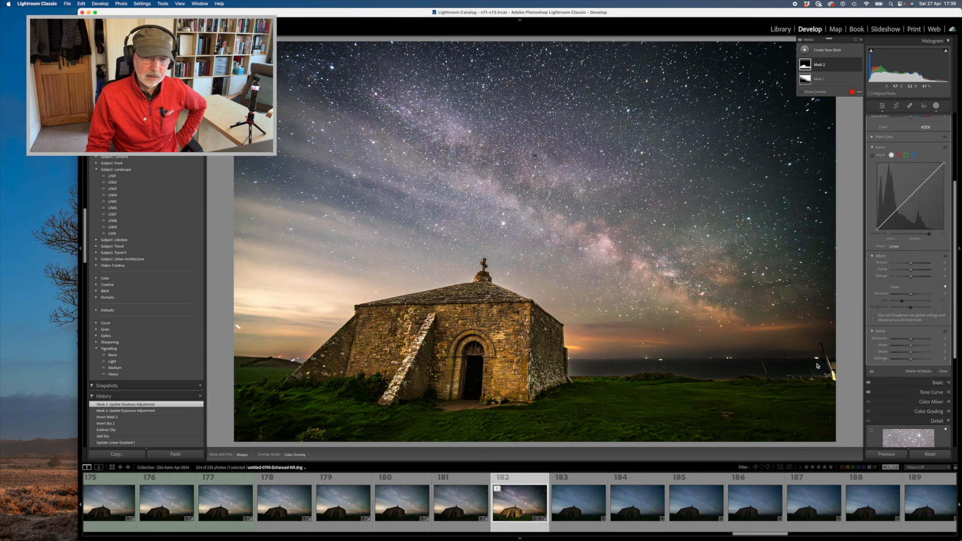
scroll(867, 217, up, 6)
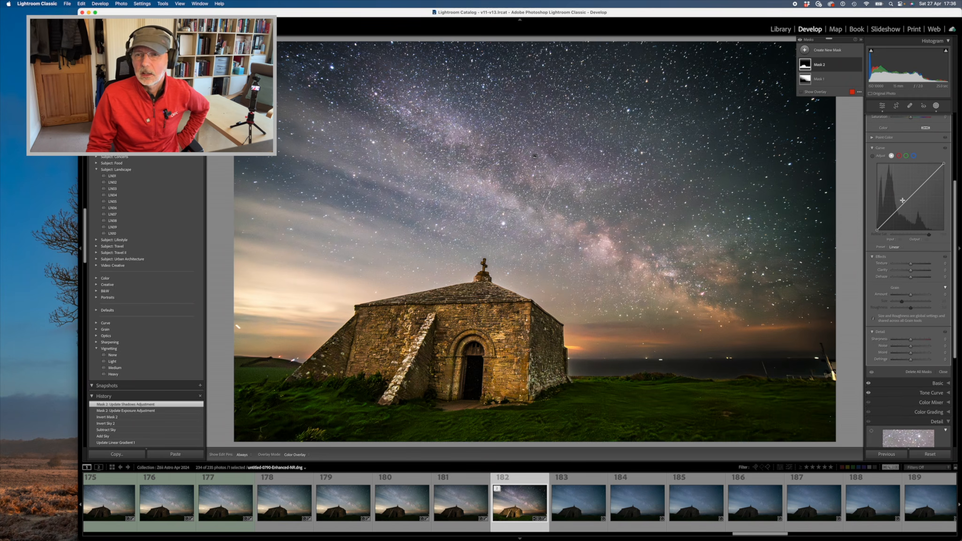
click(906, 282)
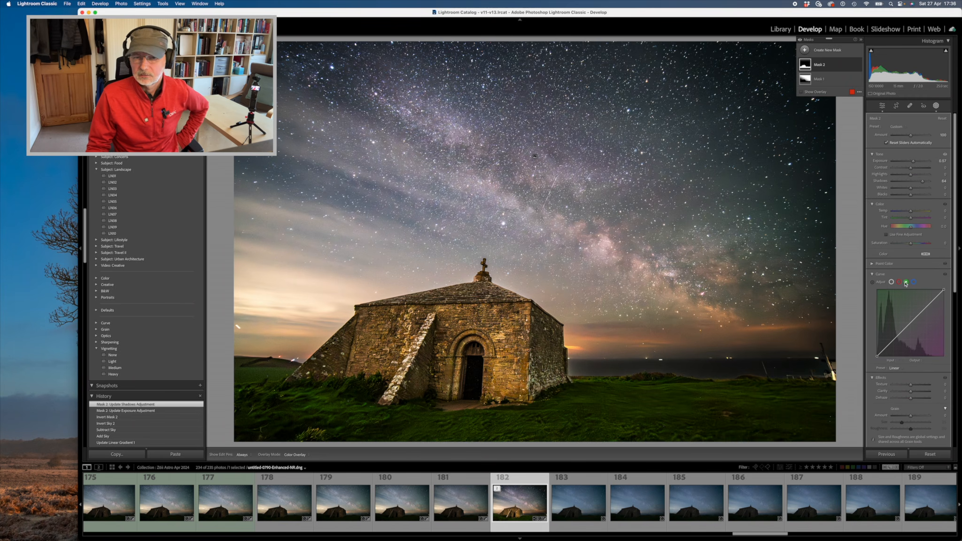
scroll(919, 380, down, 1)
scroll(920, 379, down, 1)
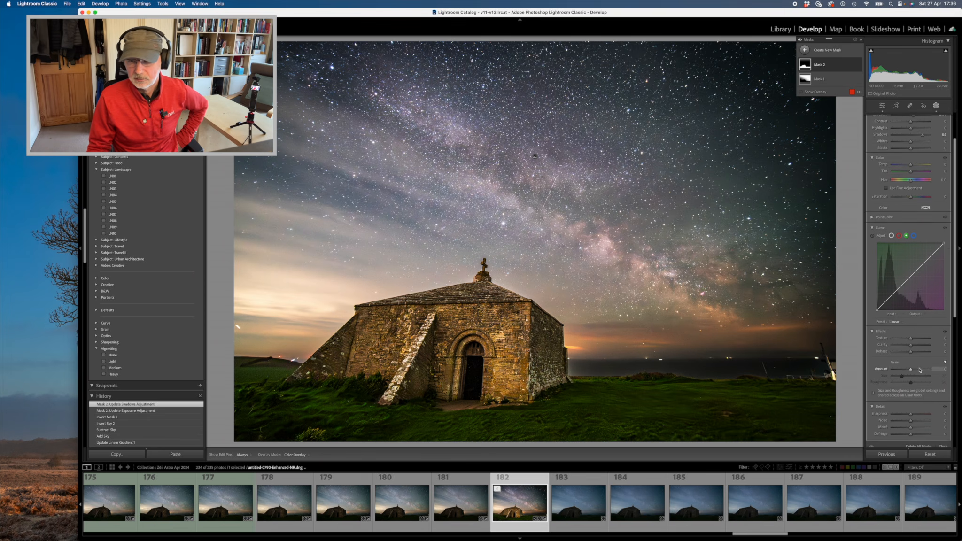
scroll(920, 372, down, 1)
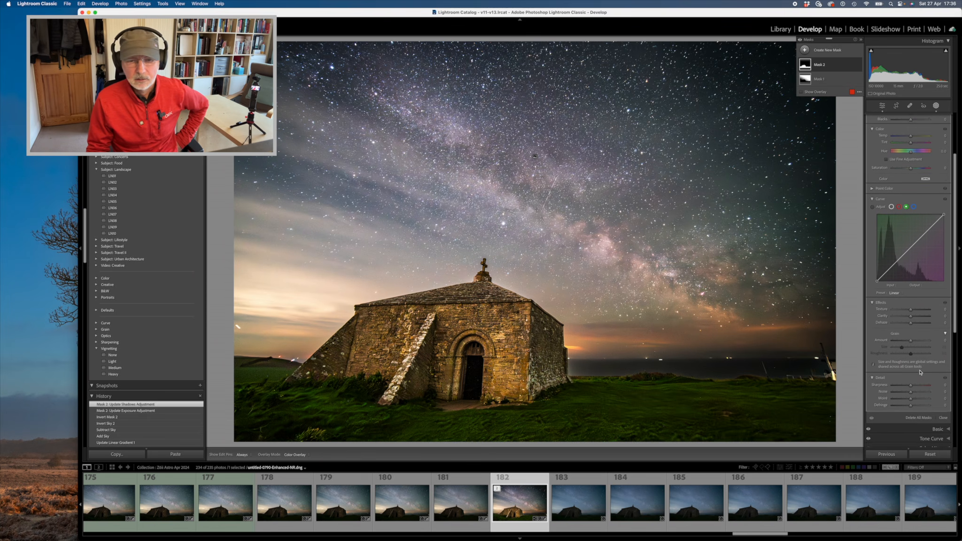
scroll(920, 366, up, 2)
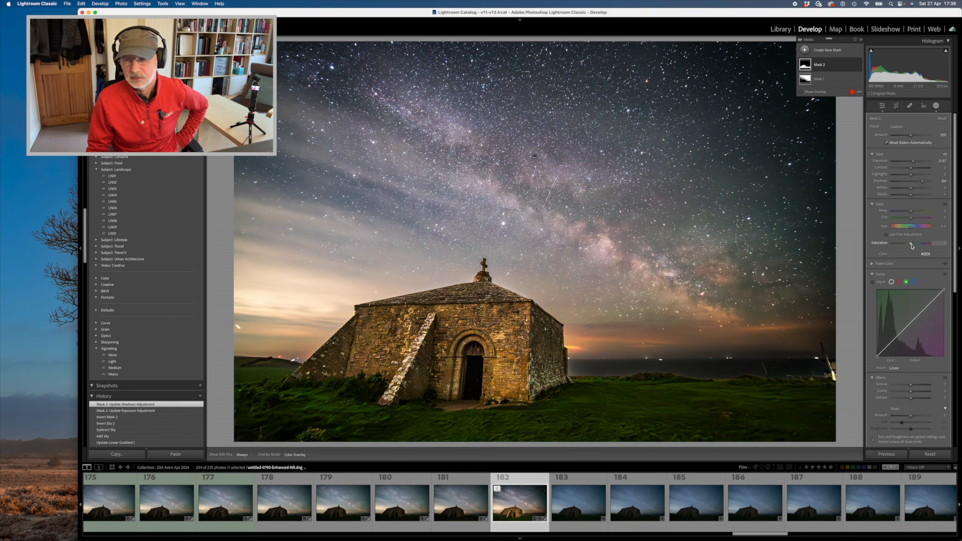
drag(911, 245, 903, 248)
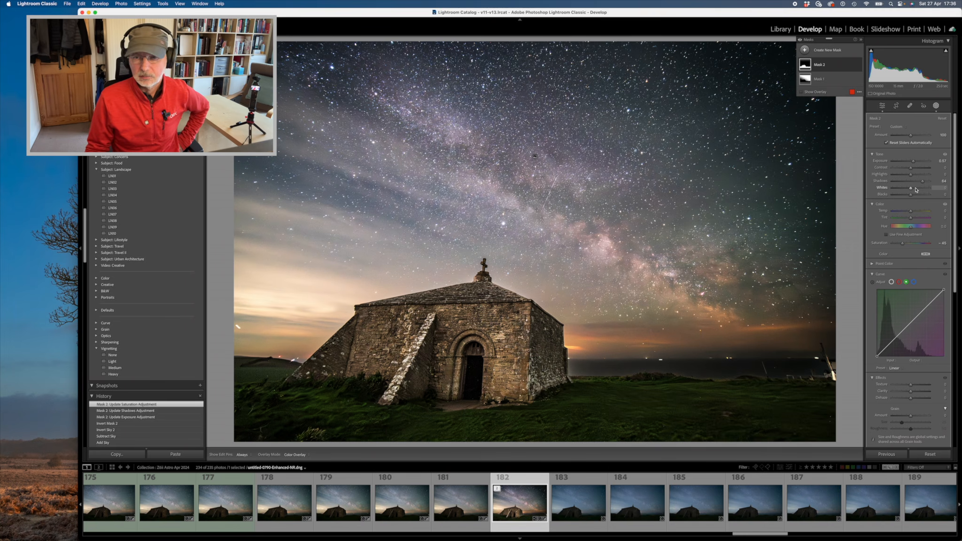
mouse_move(911, 187)
mouse_down()
mouse_move(909, 198)
mouse_move(907, 177)
mouse_up()
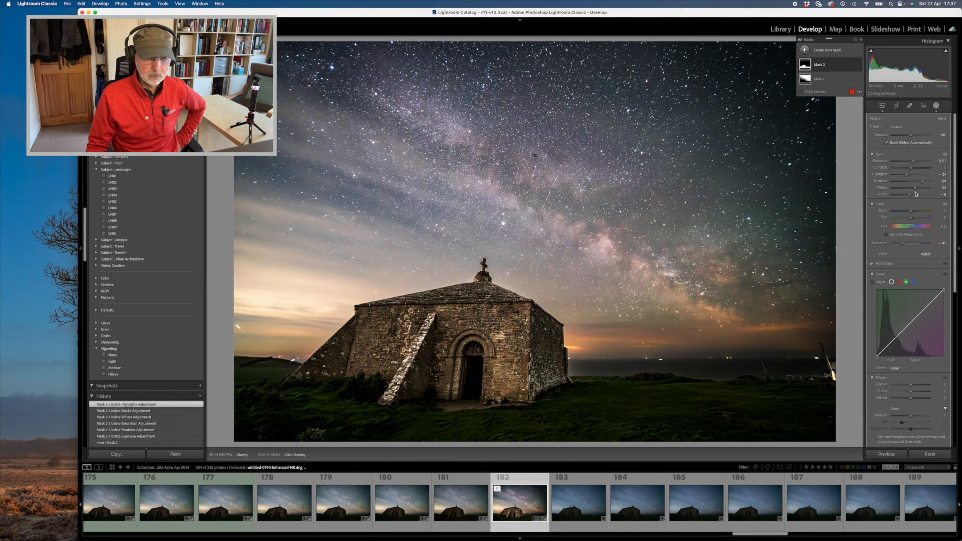
Step: Compare the masked edit with the neighbouring unedited frame 183
click(591, 481)
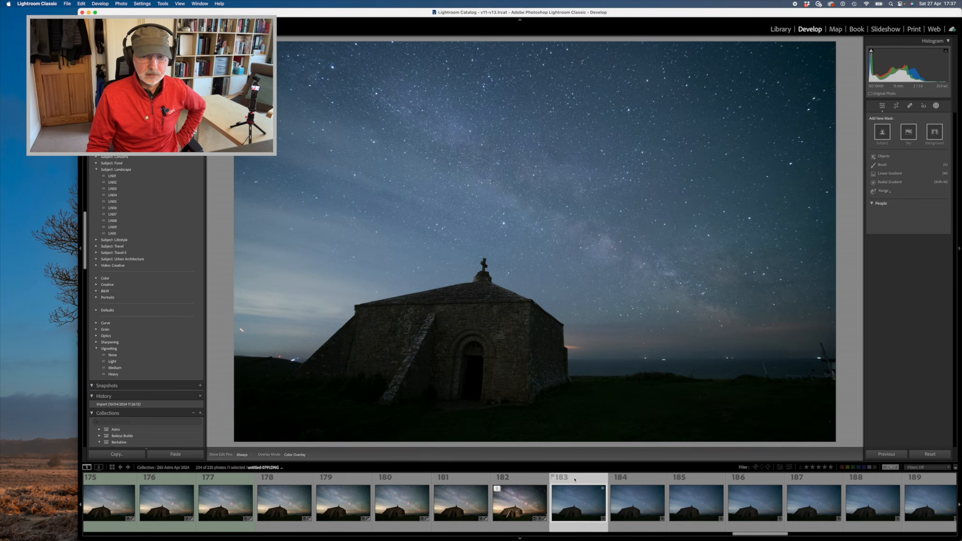
click(533, 481)
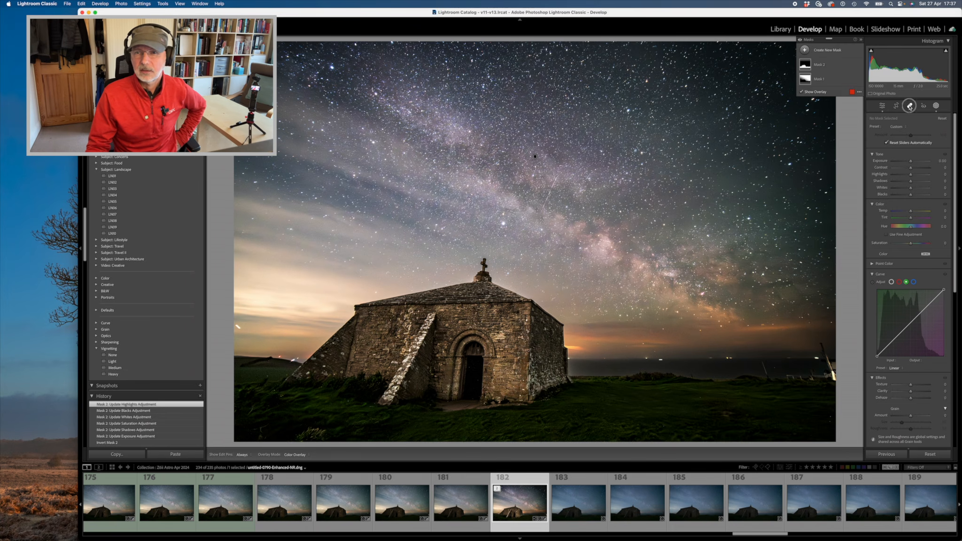
Step: Heal the short faint streak in the sky above the chapel with one straight stroke and view the finished photo full screen
click(909, 106)
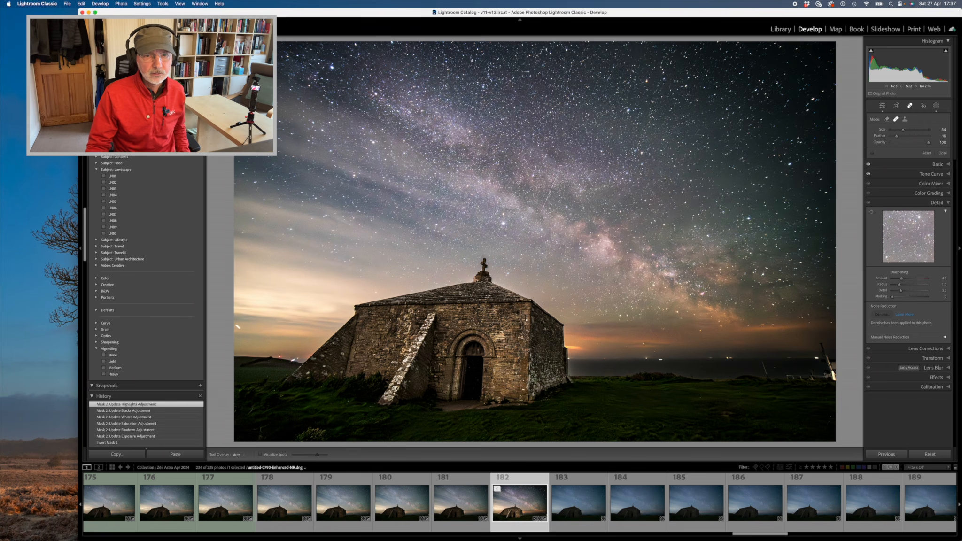
click(556, 177)
shift+click(544, 210)
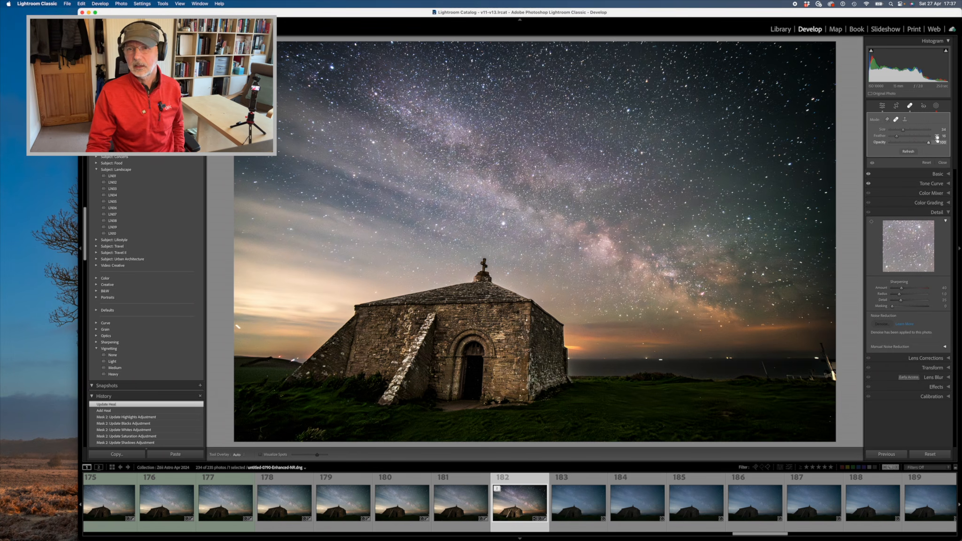
click(945, 164)
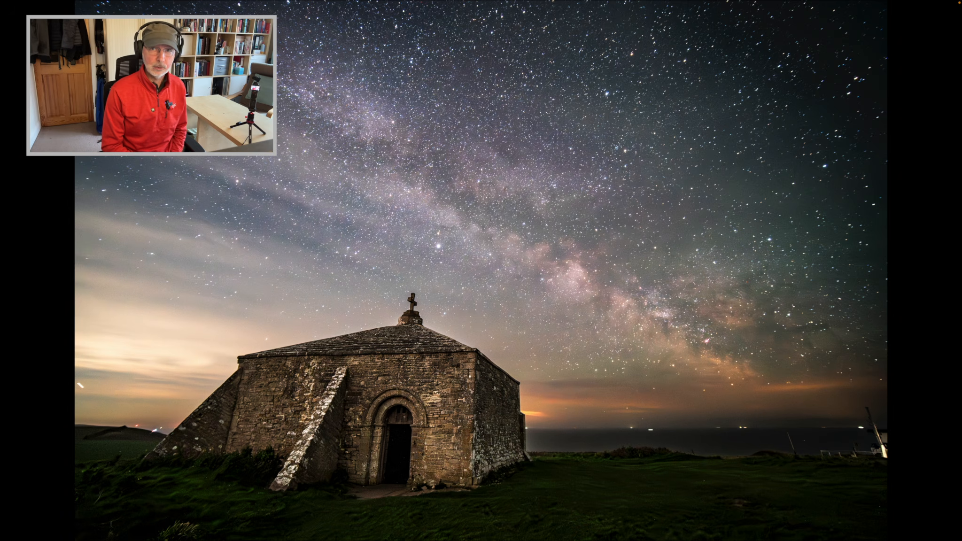
key(f)
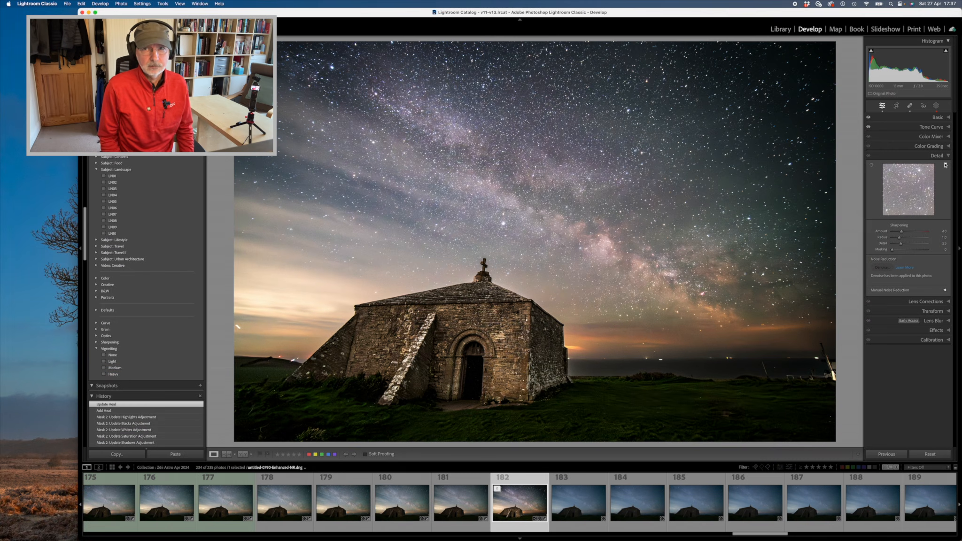